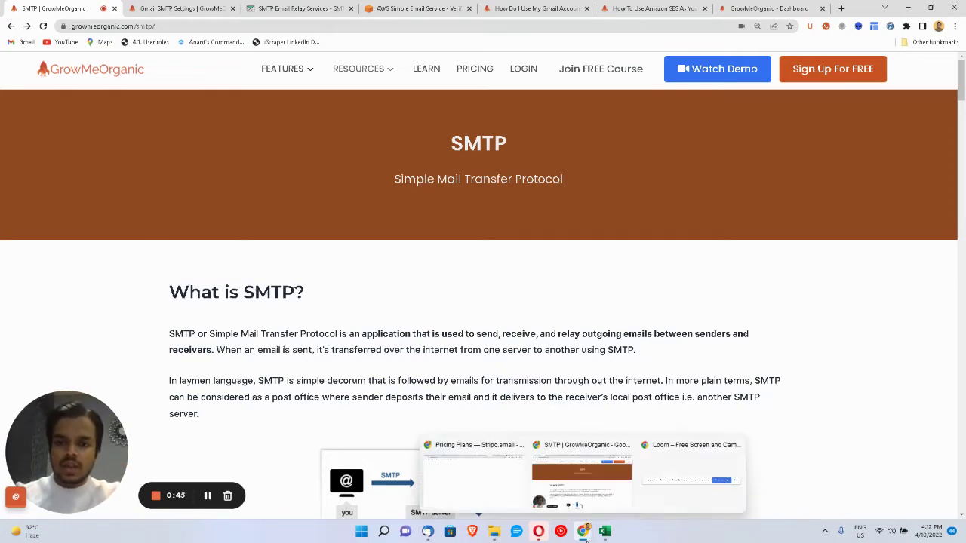
Step: Go over the SMTP mail-flow diagram, then bring up the Gmail SMTP Settings article
scroll(354, 377, "down", 2)
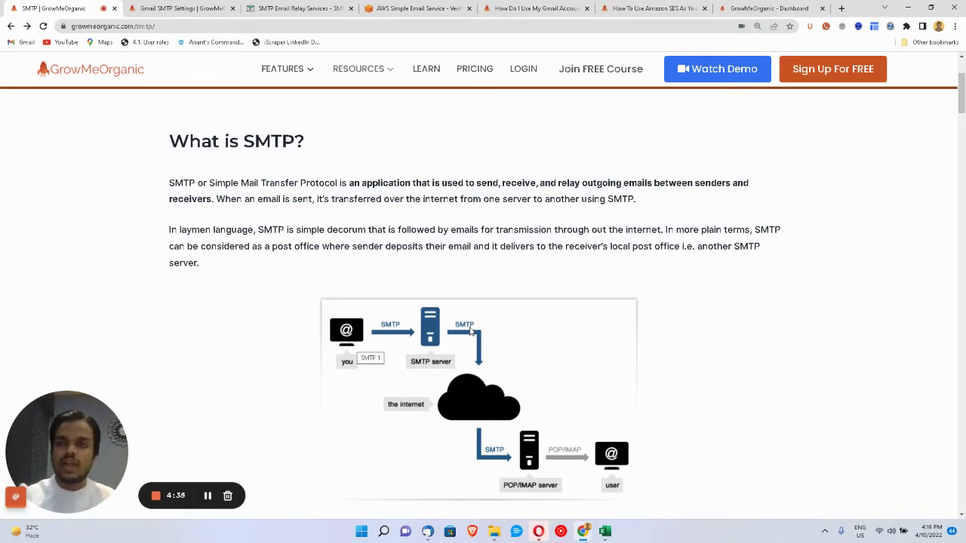
left_click(155, 6)
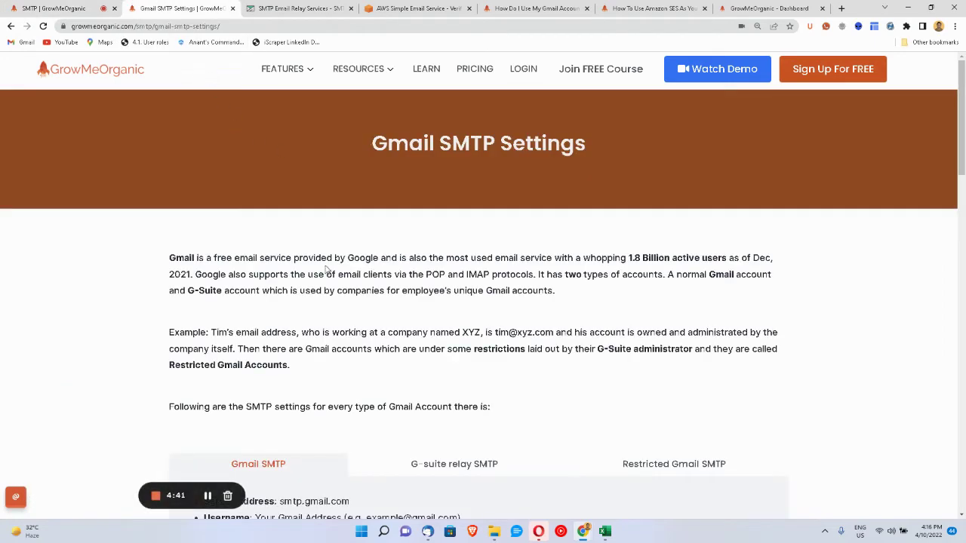
scroll(320, 276, "down", 3)
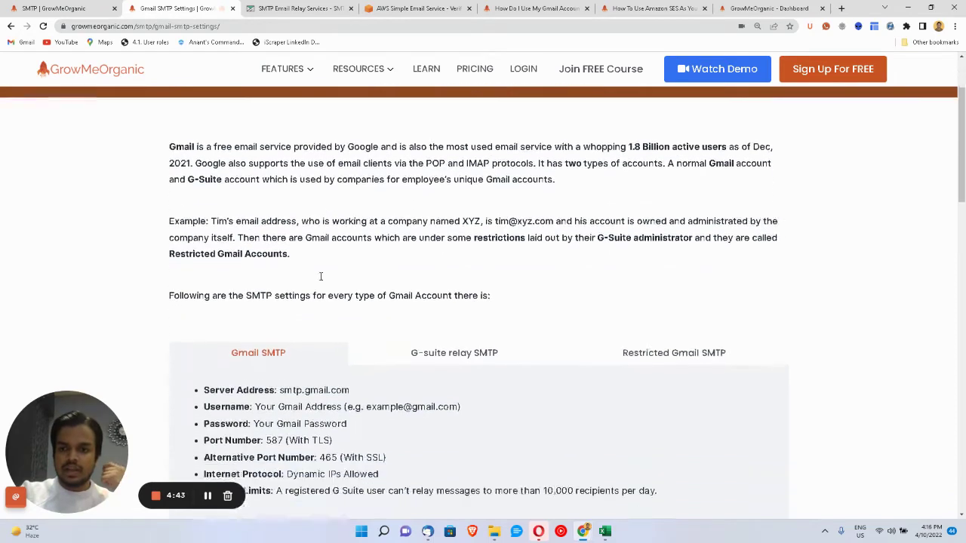
left_click_drag(279, 350, 341, 348)
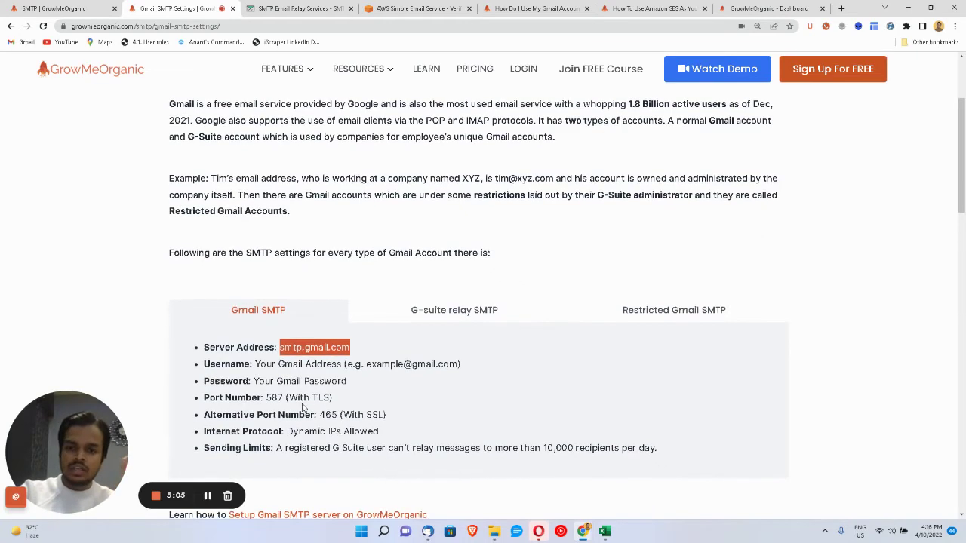
scroll(302, 405, "down", 1)
scroll(302, 406, "down", 2)
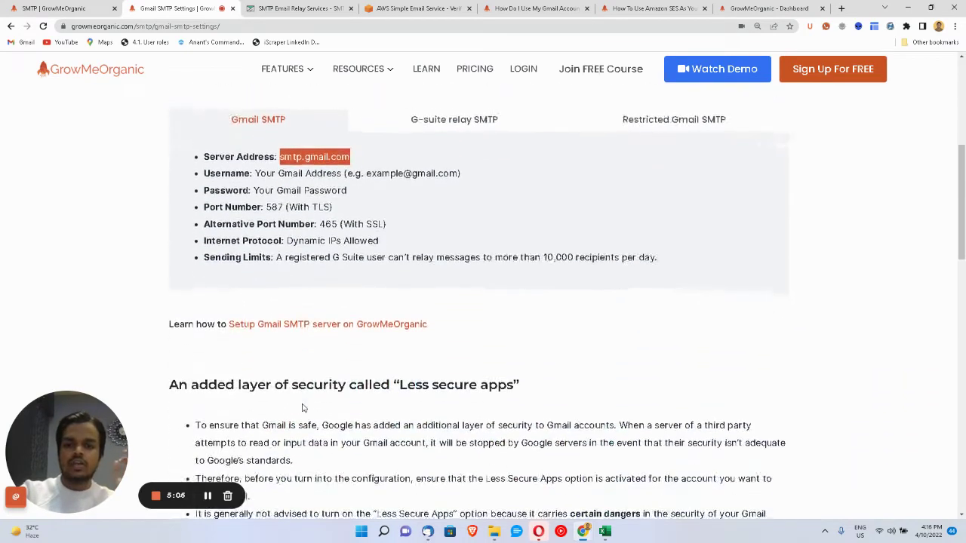
left_click(414, 379)
left_click_drag(414, 379, 493, 379)
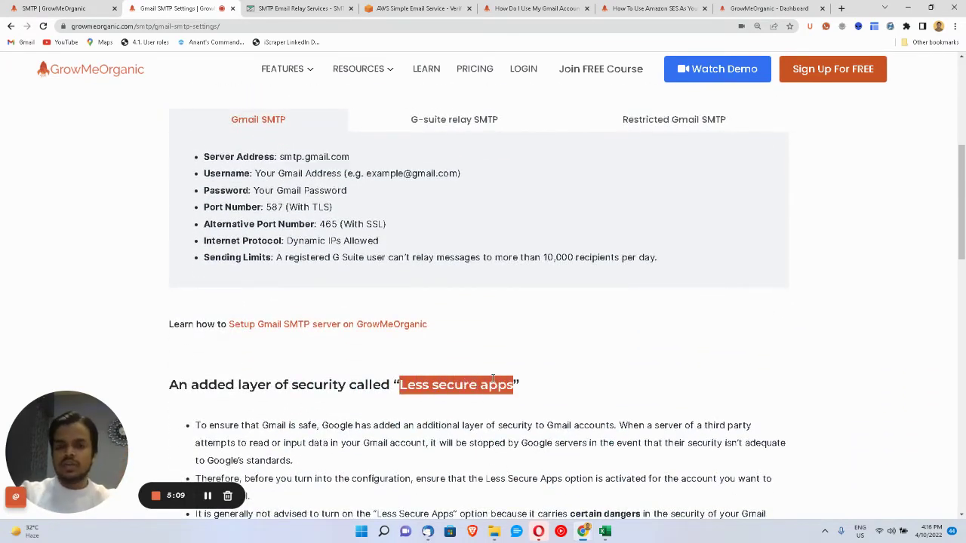
scroll(492, 378, "down", 2)
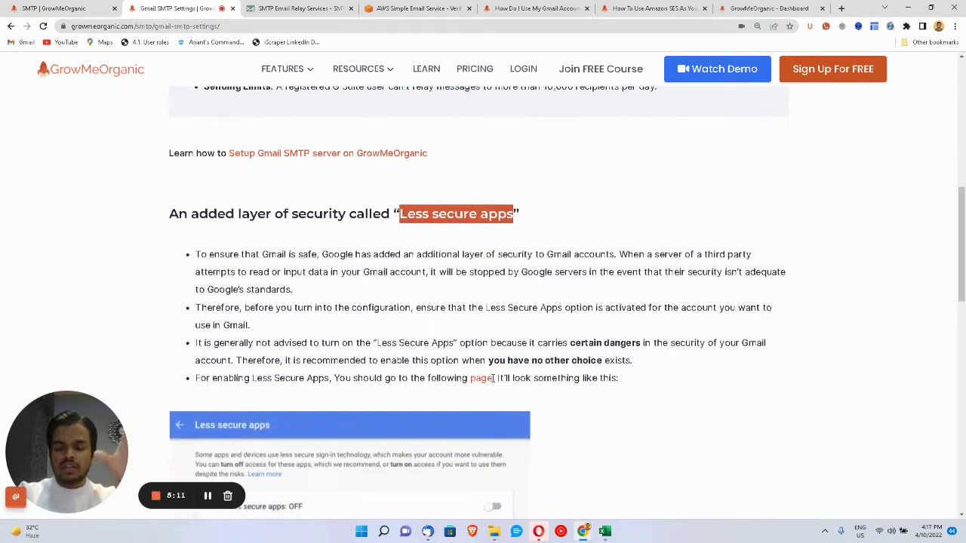
scroll(493, 379, "down", 1)
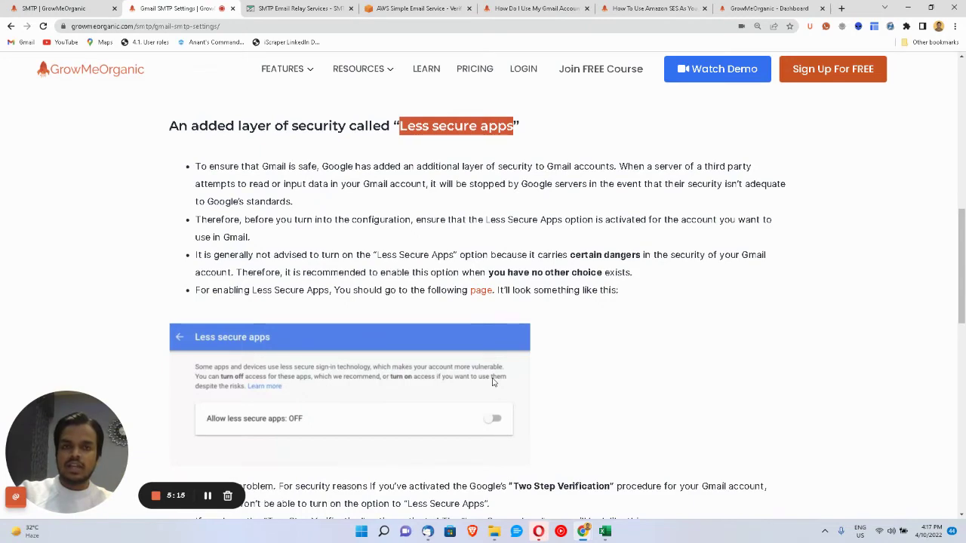
scroll(493, 383, "up", 7)
scroll(471, 414, "down", 1)
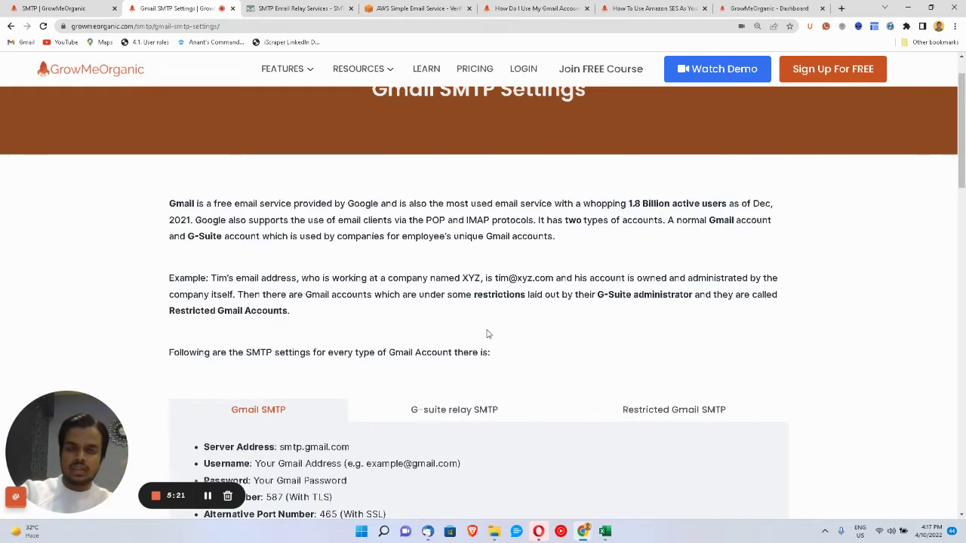
Step: Review the sender addresses and daily limits in the Senders (SMTP) list, then open the third Gmail sender's configuration
left_click(738, 11)
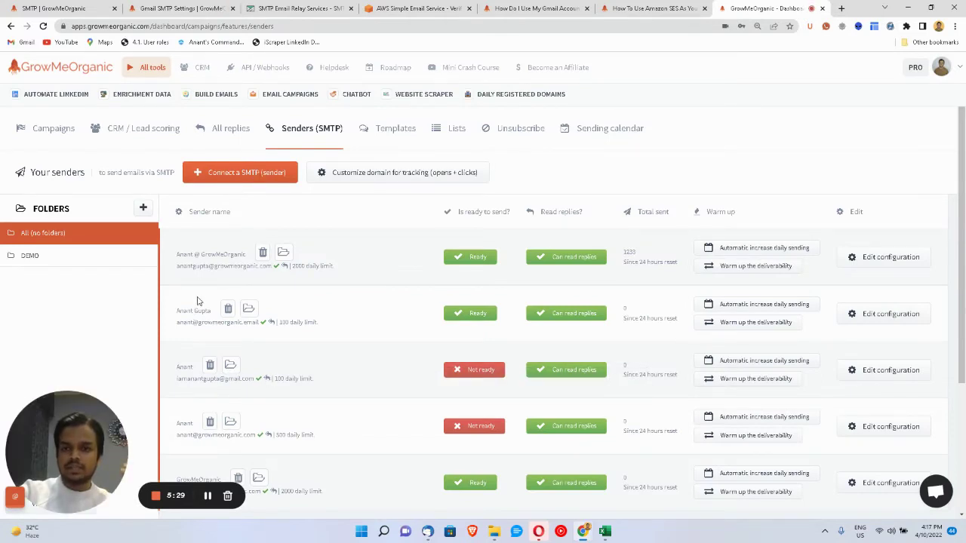
left_click_drag(193, 268, 265, 270)
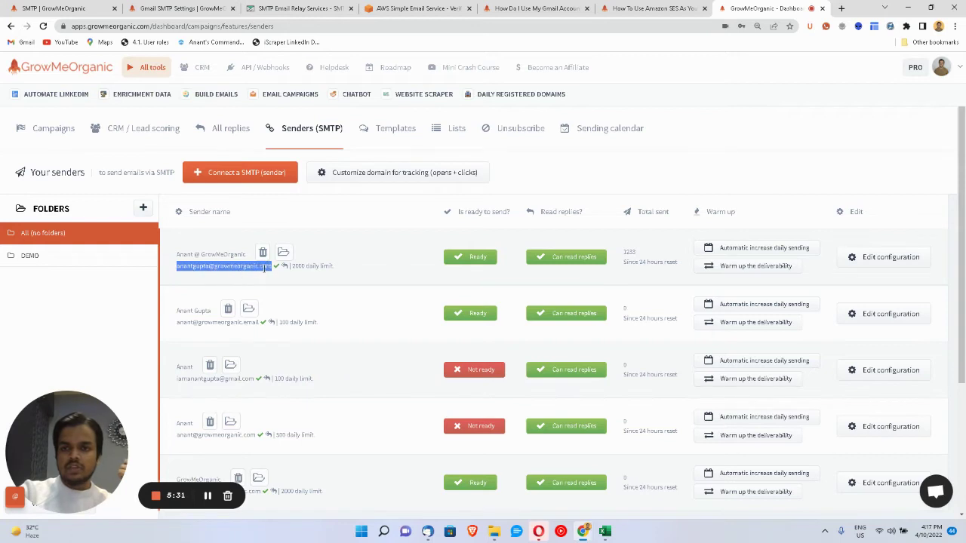
scroll(189, 409, "down", 1)
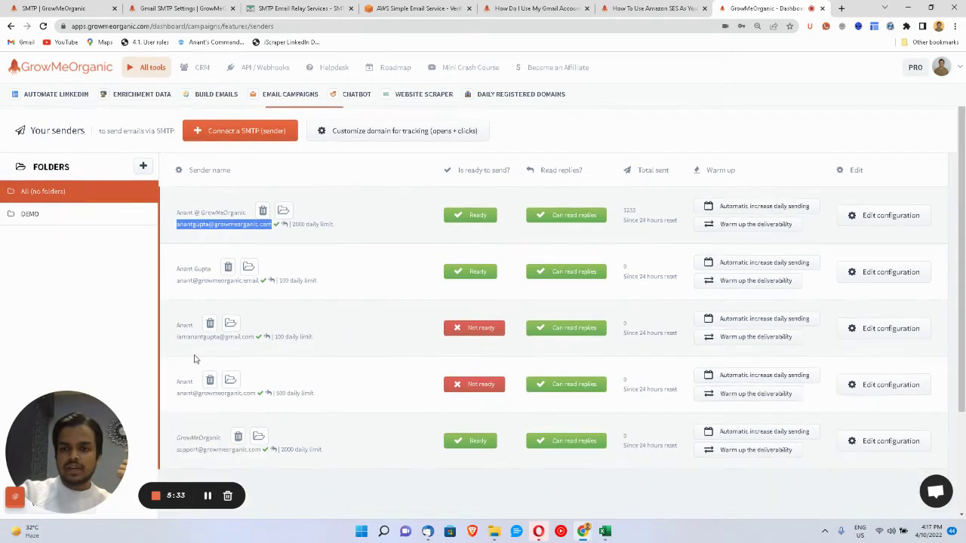
triple_click(191, 335)
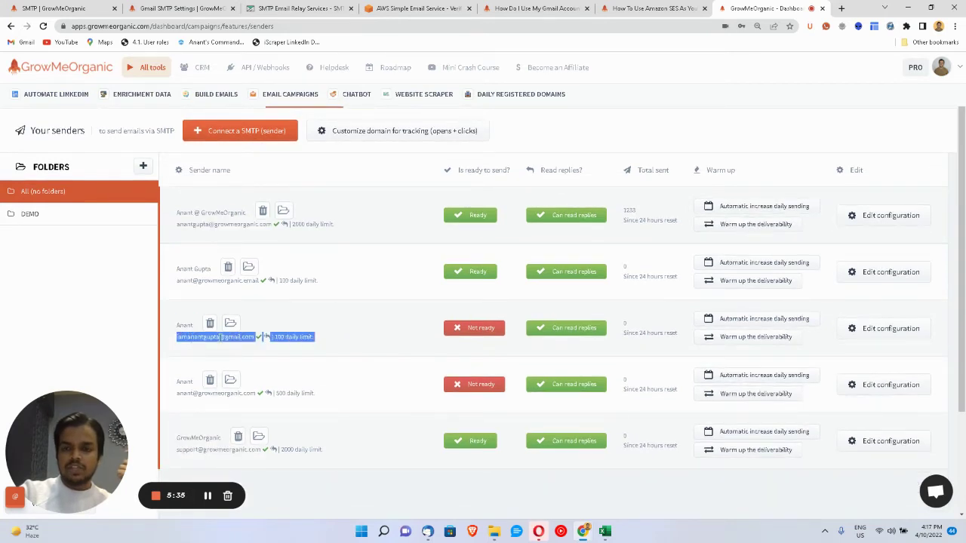
left_click_drag(254, 338, 177, 338)
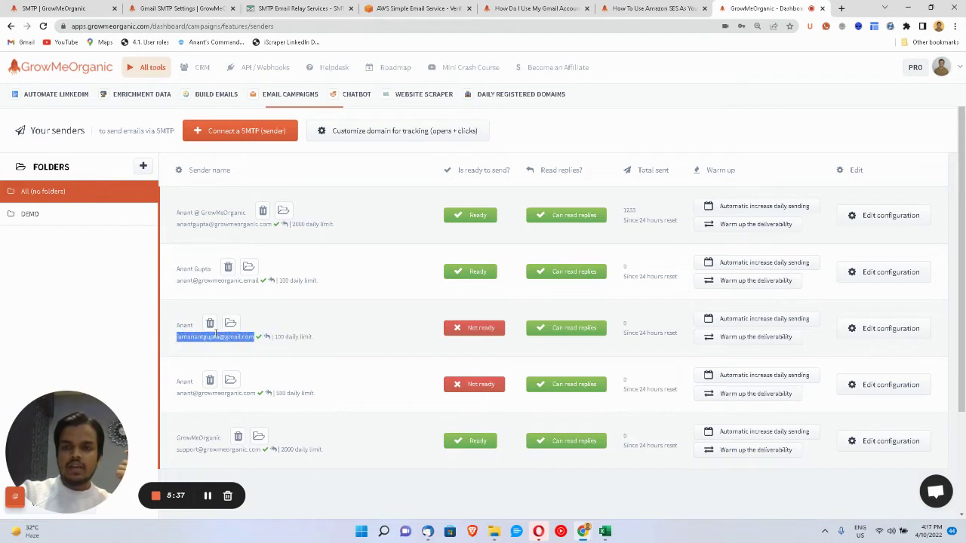
left_click_drag(178, 280, 248, 280)
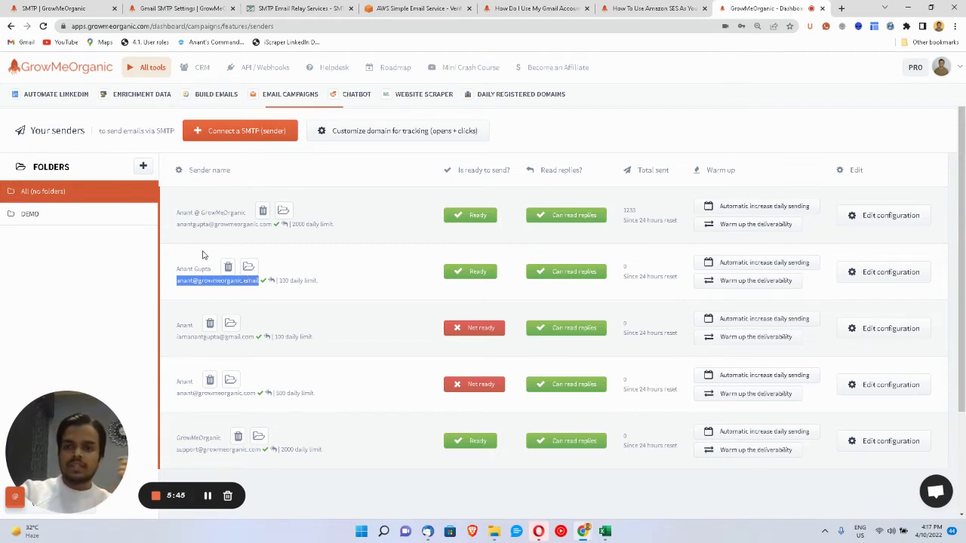
double_click(202, 225)
triple_click(202, 225)
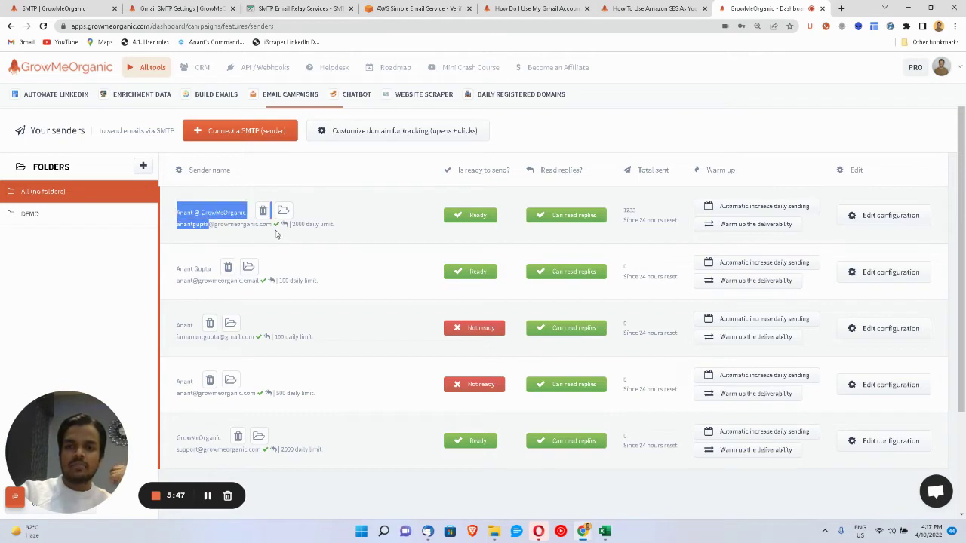
double_click(185, 337)
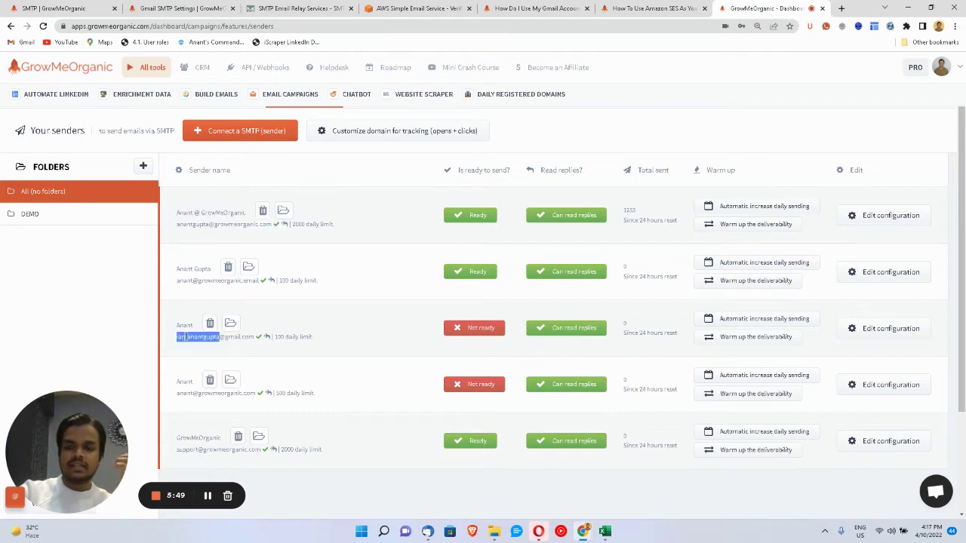
triple_click(185, 337)
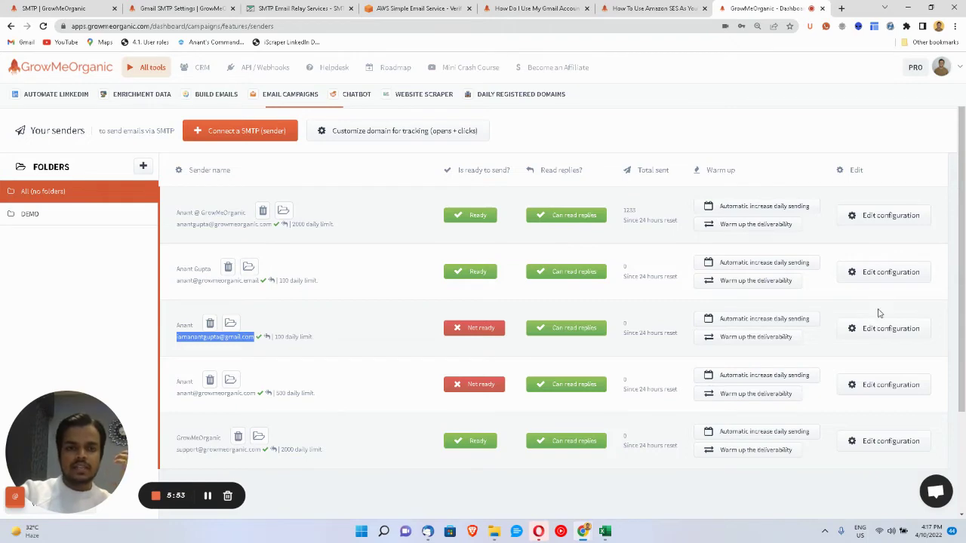
left_click(873, 335)
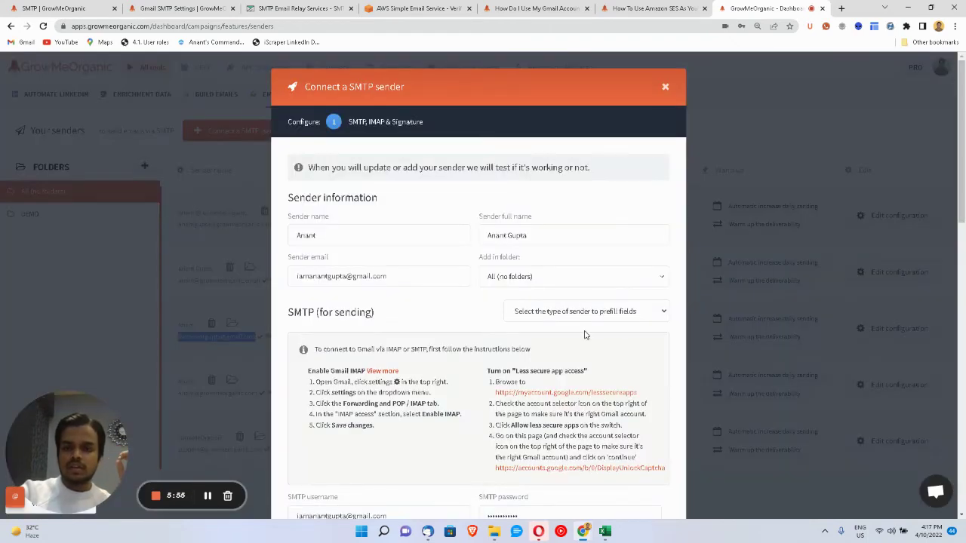
Step: Review the prefilled SMTP host (gmail.com), port 465 and IMAP username in the sender form
scroll(585, 331, "down", 3)
left_click_drag(315, 374, 348, 374)
double_click(317, 420)
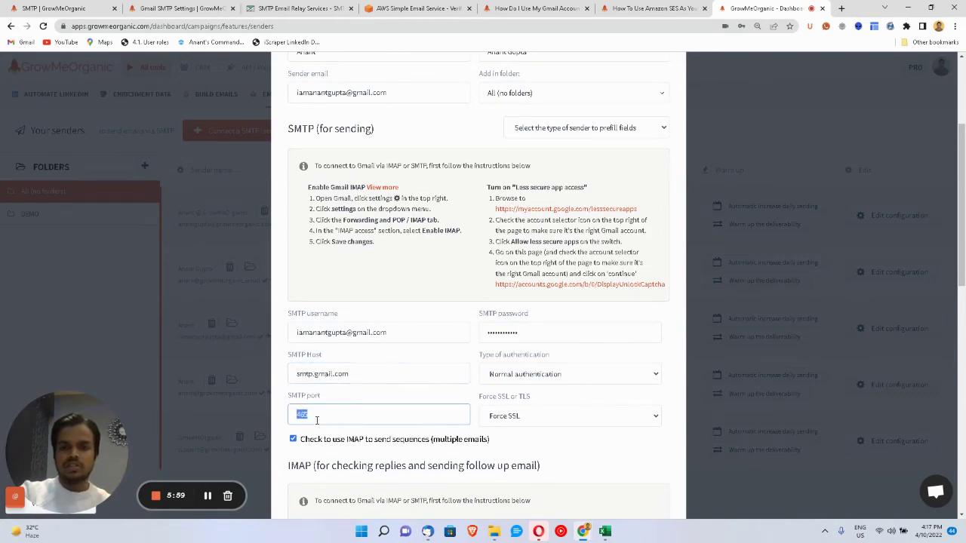
scroll(490, 386, "down", 1)
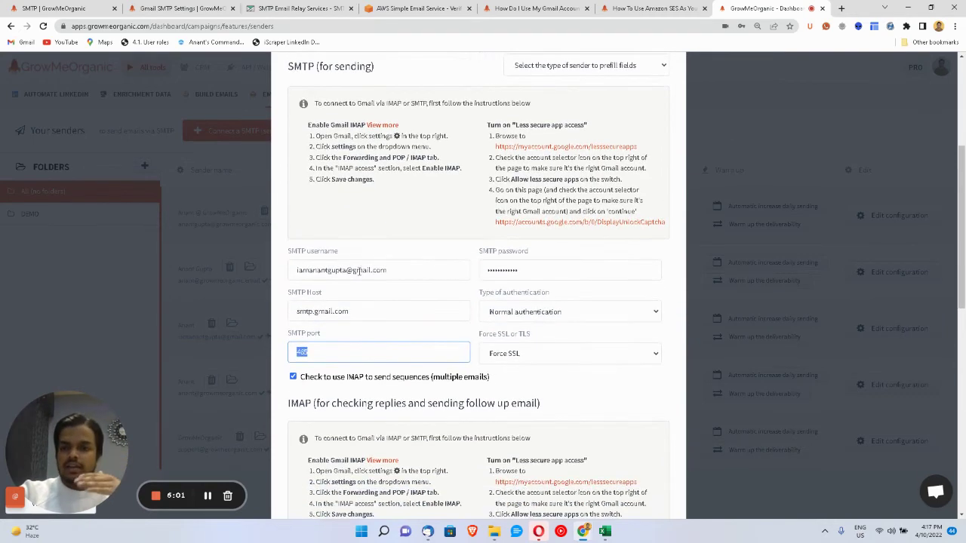
scroll(510, 276, "down", 2)
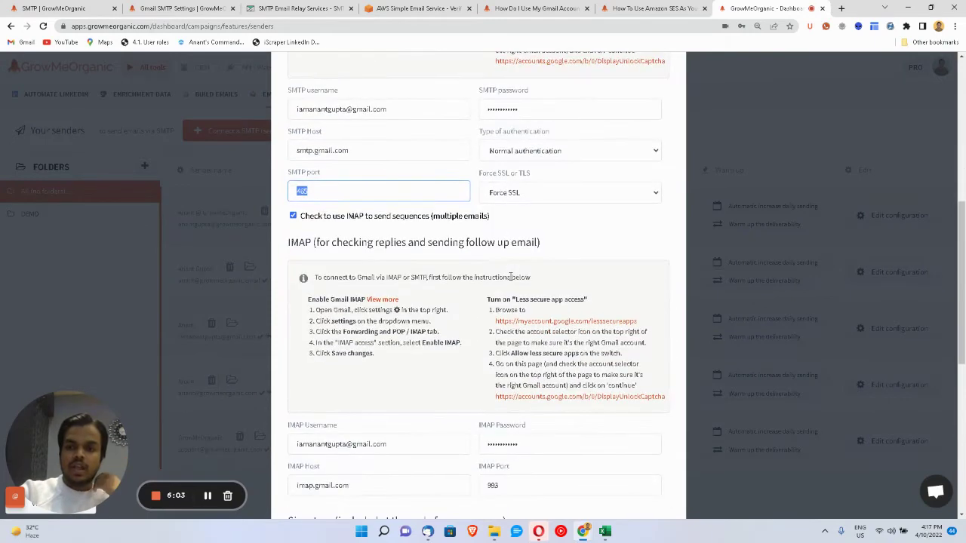
scroll(510, 276, "down", 1)
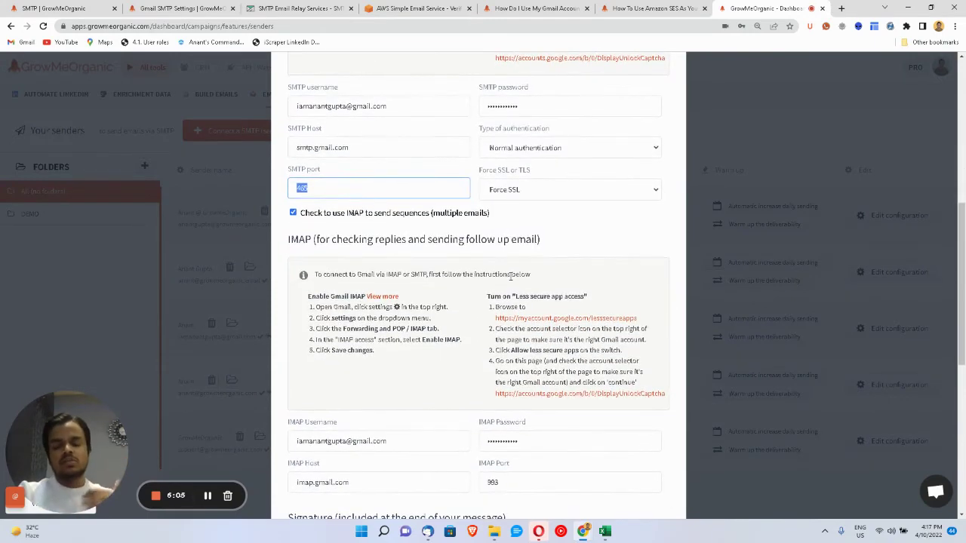
scroll(510, 277, "down", 1)
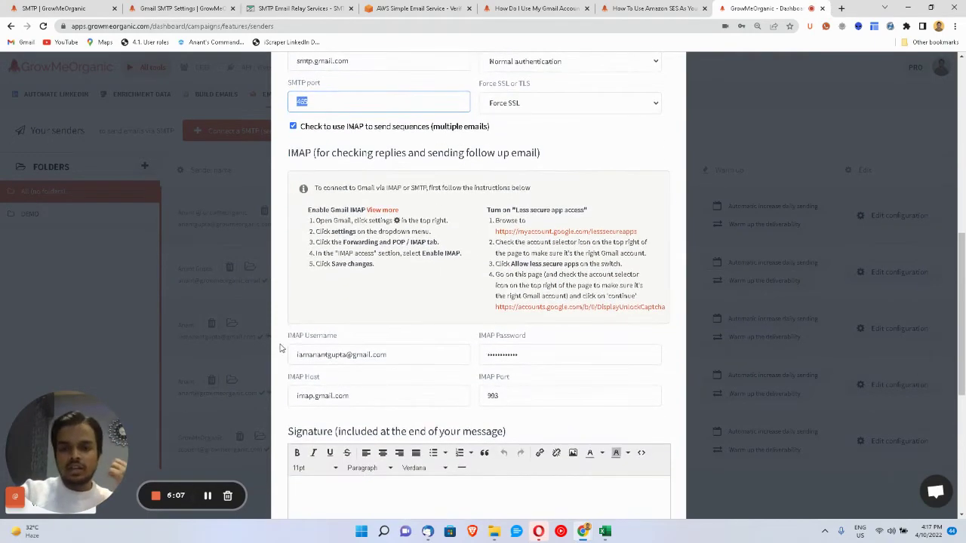
left_click(299, 353)
key("ctrl+a")
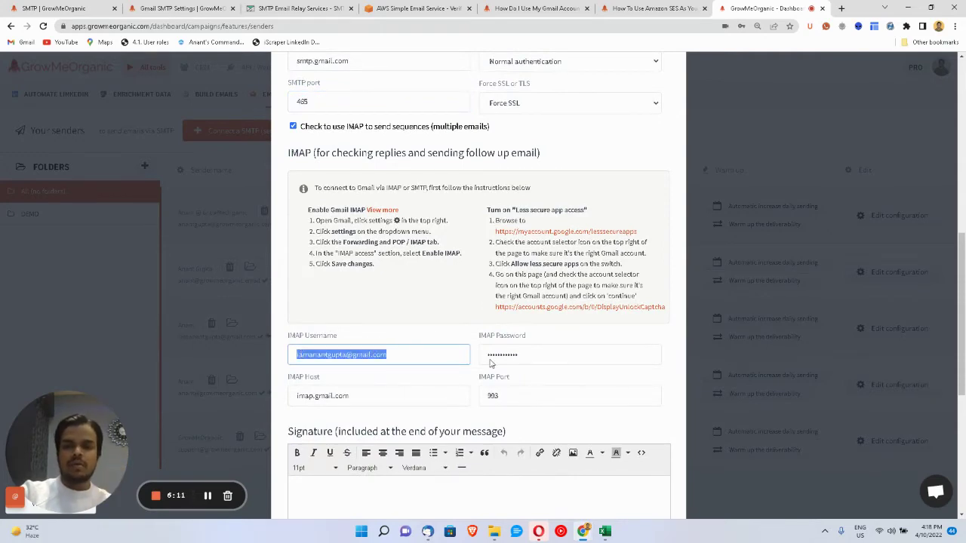
Step: Check the sender-type prefill list without choosing, then close the form unsaved
scroll(491, 302, "up", 5)
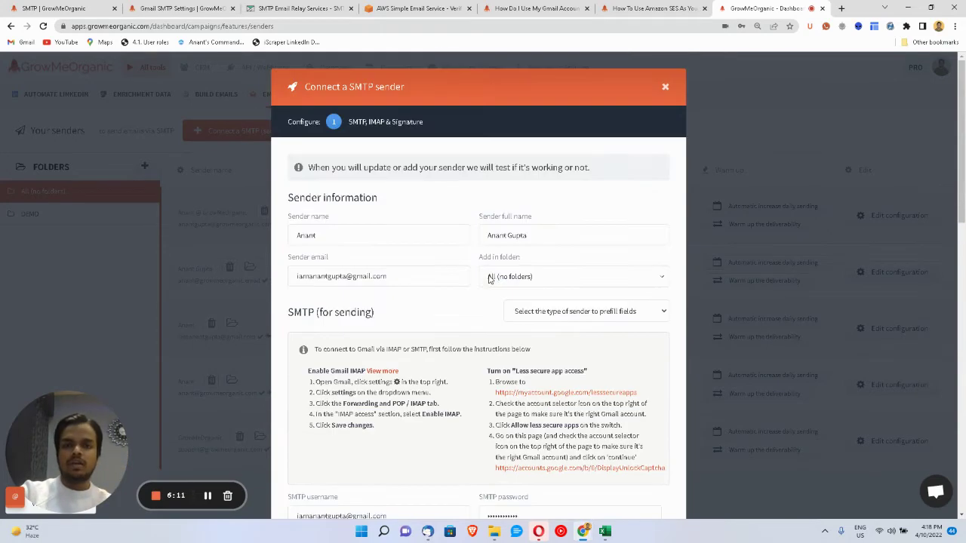
left_click(592, 315)
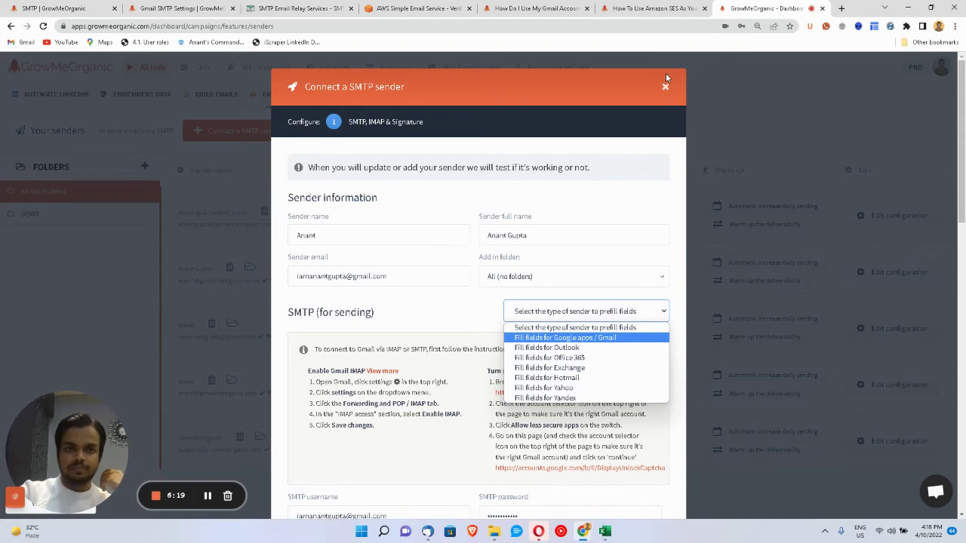
left_click(666, 88)
left_click(667, 89)
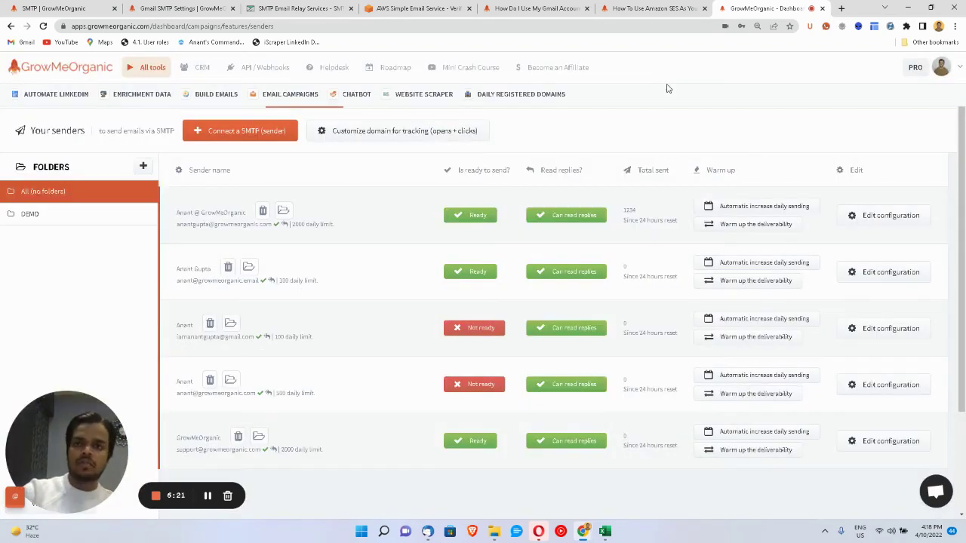
Step: Return to the SMTP | GrowMeOrganic tab showing the What is SMTP? section
left_click(12, 9)
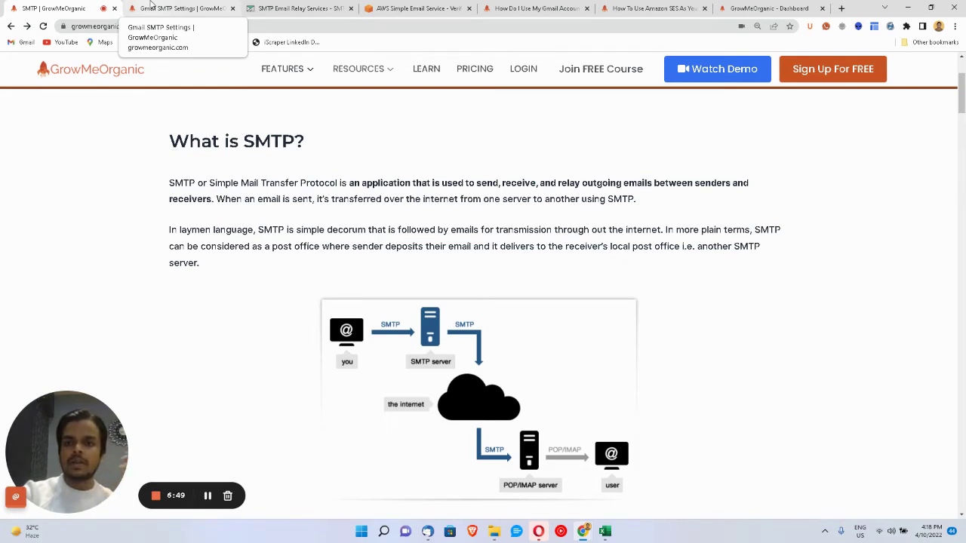
Step: Open the GrowMeOrganic blog via LEARN and scroll down to its article cards
left_click(427, 69)
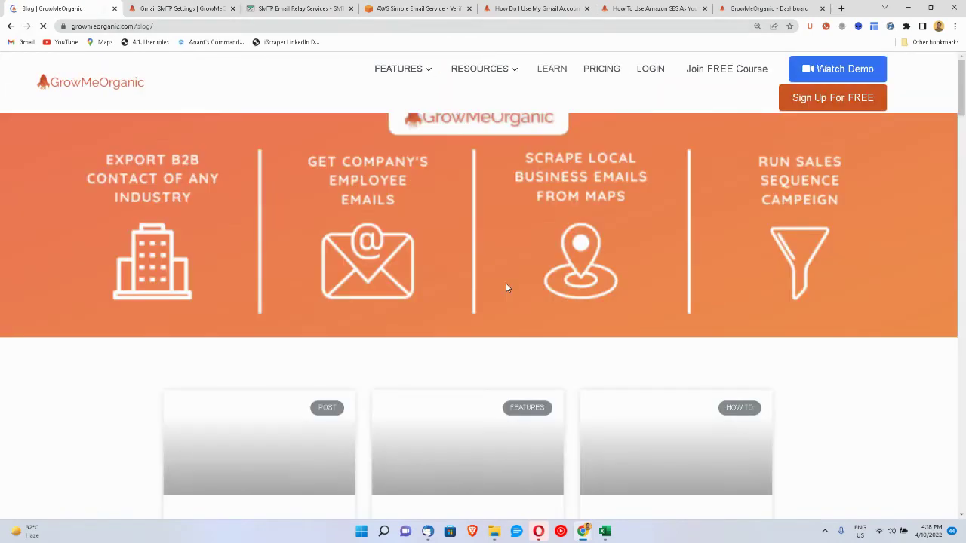
scroll(506, 287, "down", 15)
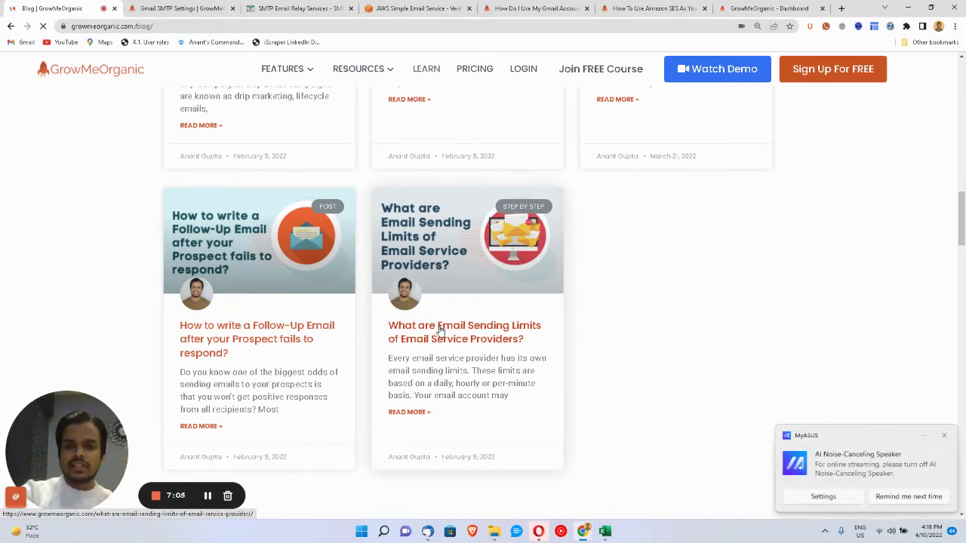
Step: Open the email sending limits article and jump to its GoDaddy section
left_click(440, 330)
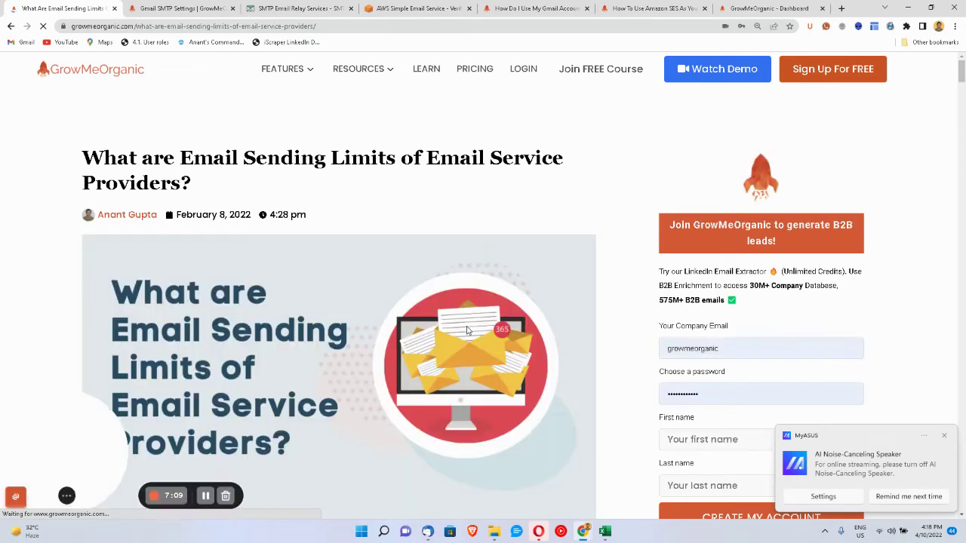
scroll(467, 330, "down", 5)
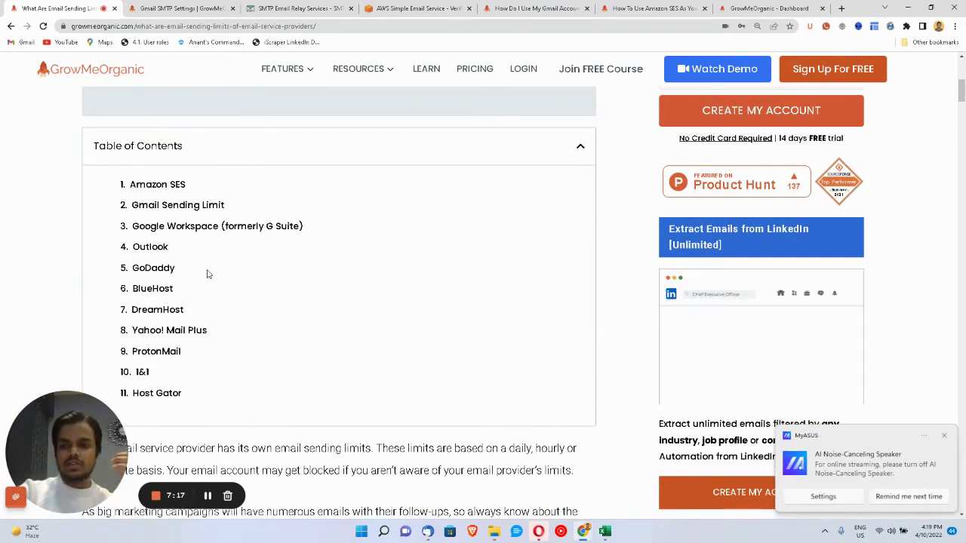
left_click(154, 268)
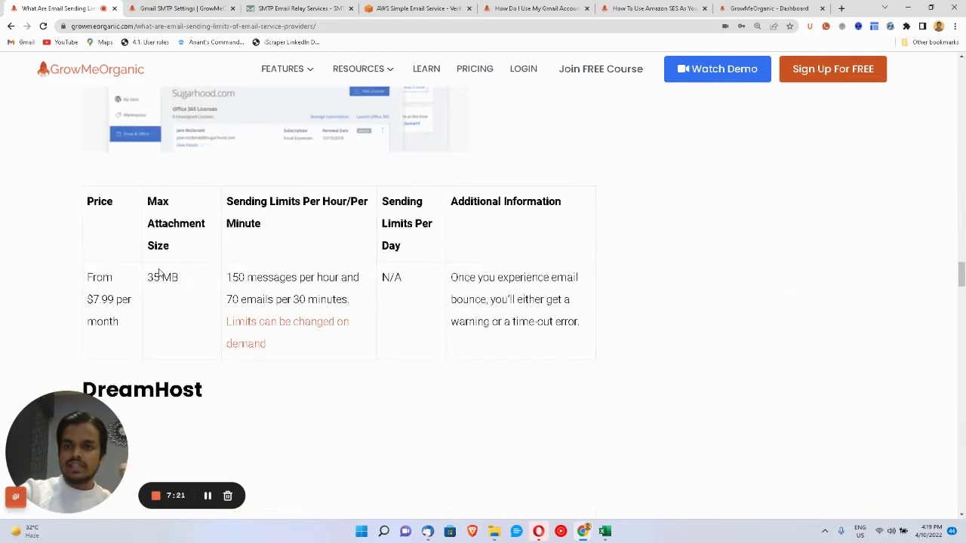
scroll(159, 273, "down", 1)
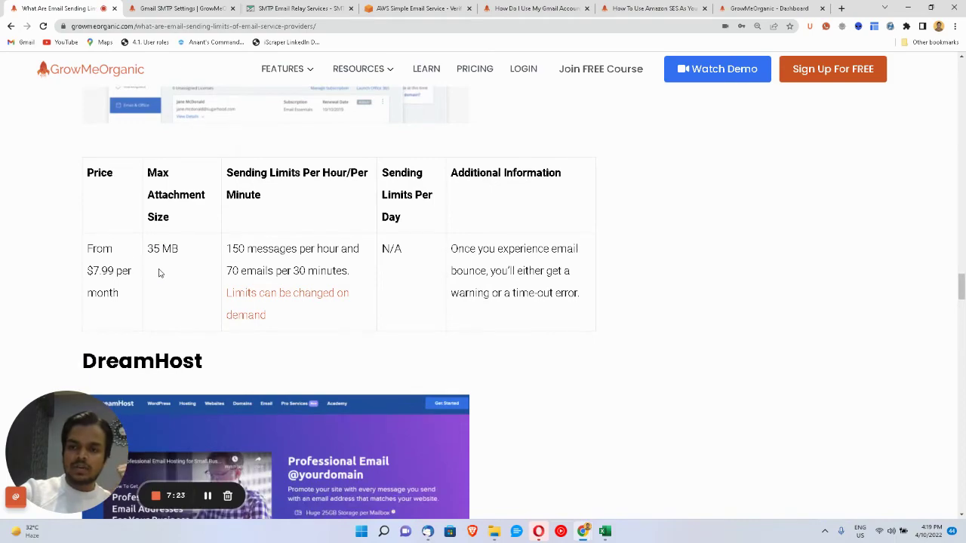
scroll(160, 273, "up", 1)
scroll(160, 273, "up", 4)
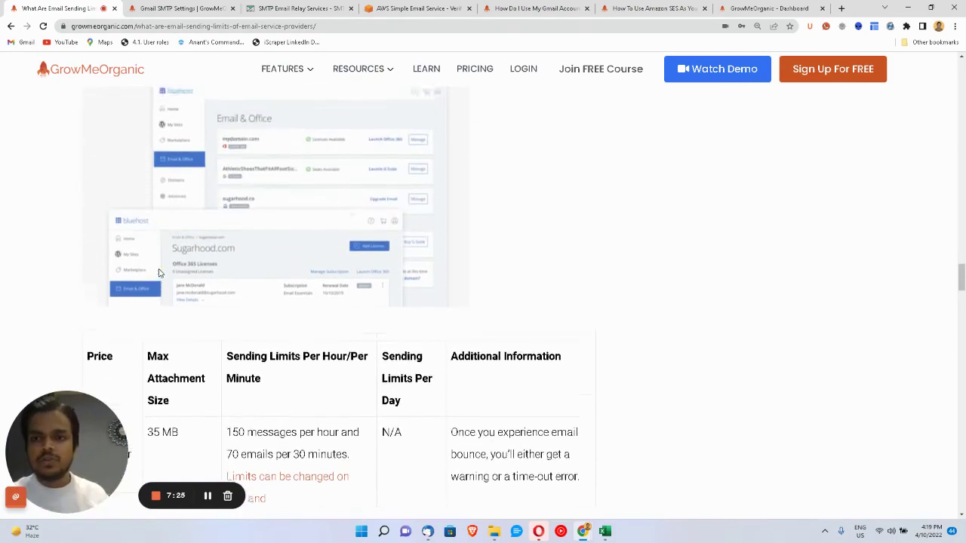
Step: Read through each provider's sending-limits table down to the Amazon SES part
scroll(160, 273, "down", 8)
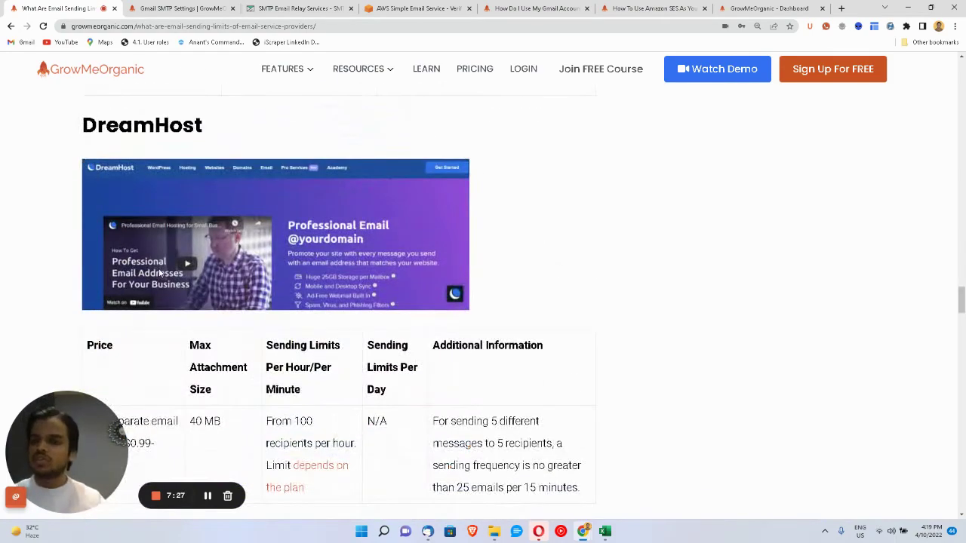
scroll(160, 274, "down", 10)
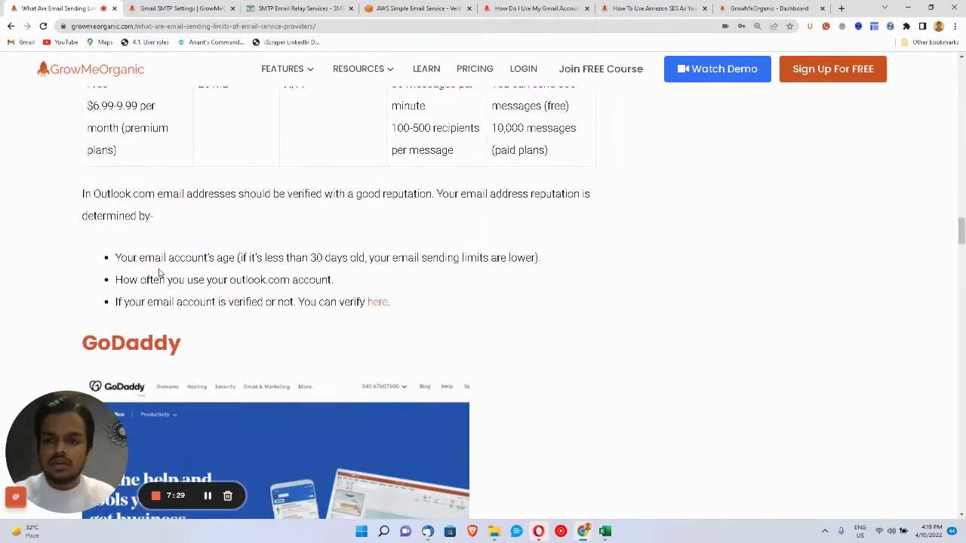
scroll(196, 406, "down", 2)
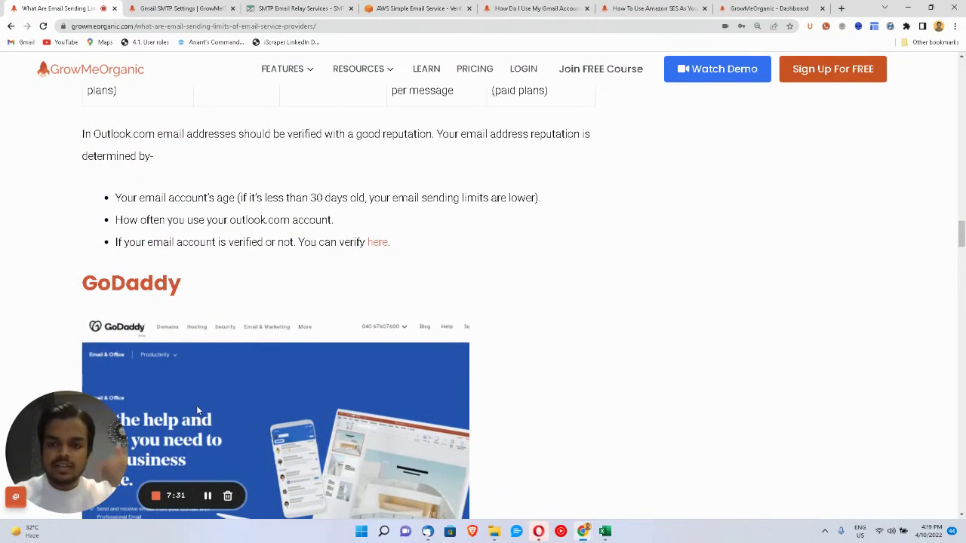
scroll(196, 405, "down", 2)
scroll(197, 406, "down", 3)
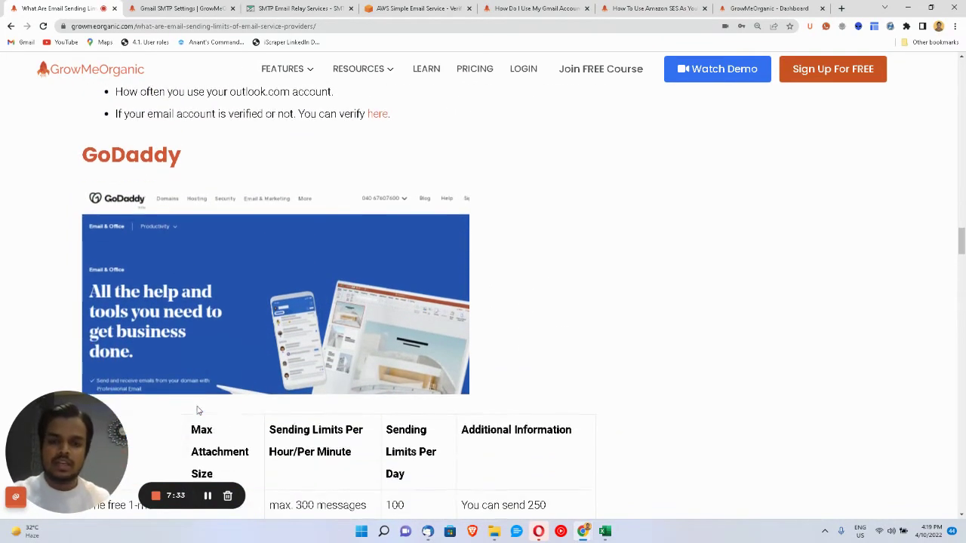
scroll(198, 410, "down", 1)
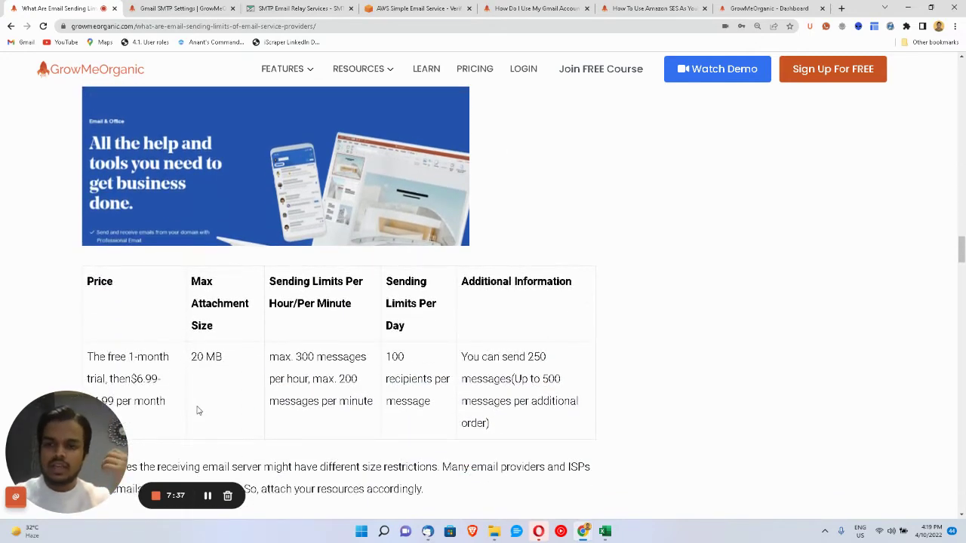
scroll(199, 410, "up", 20)
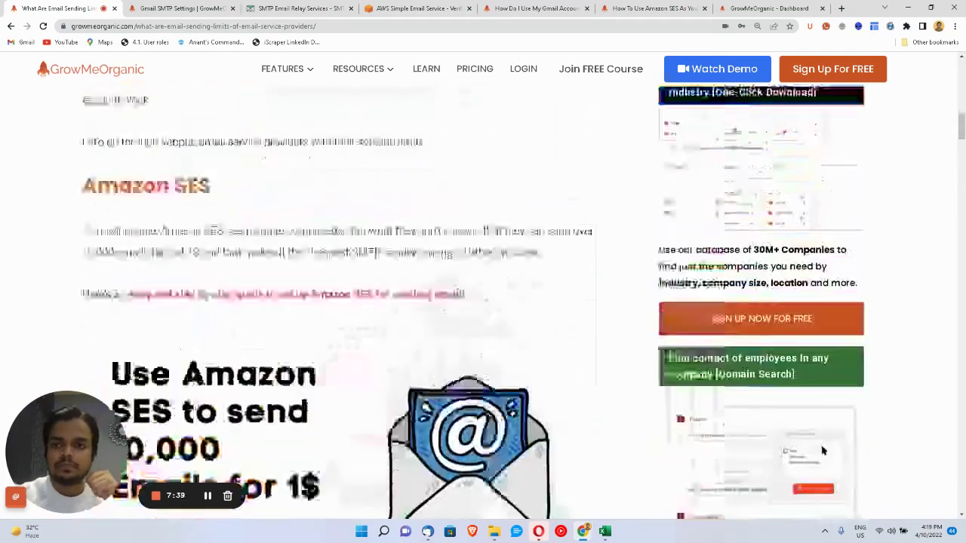
Step: Reach the Amazon SES section noting over 10,000 emails for $1
scroll(199, 409, "down", 10)
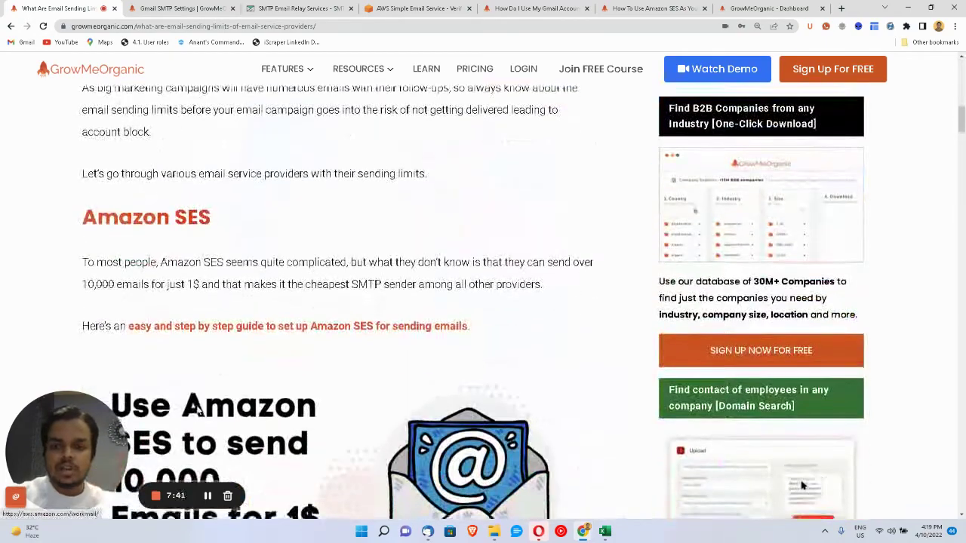
scroll(199, 409, "down", 1)
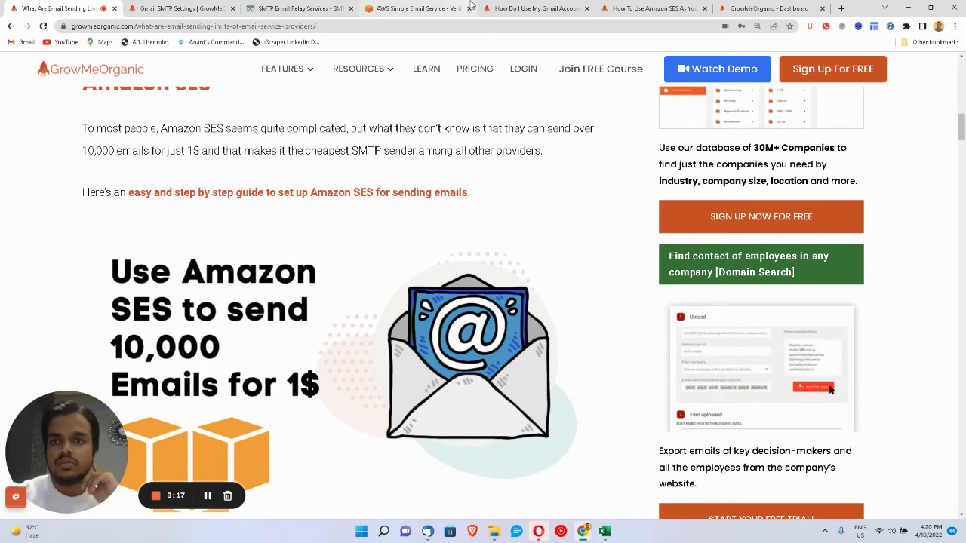
Step: Note the Ohio account's 50,000-per-day quota, then switch SES to US East (N. Virginia)
left_click(442, 7)
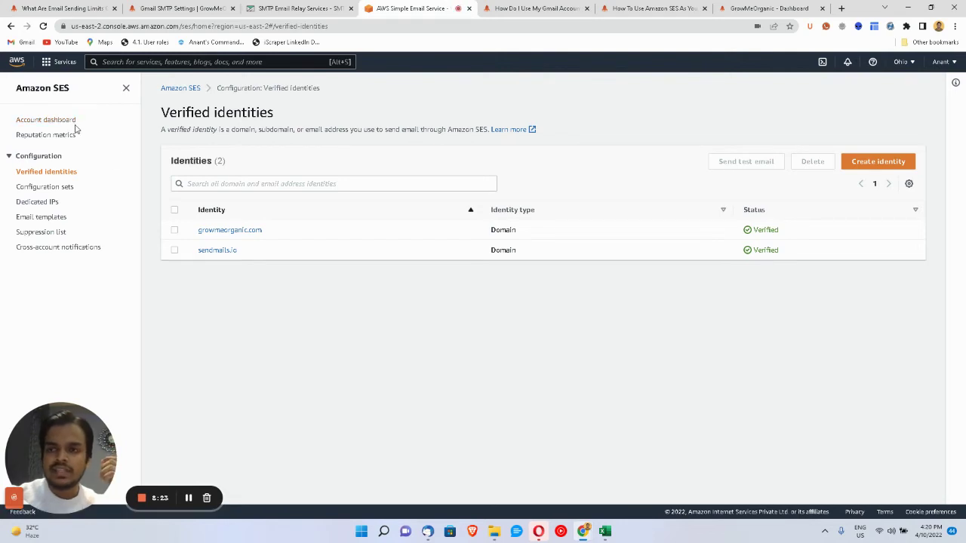
left_click(65, 122)
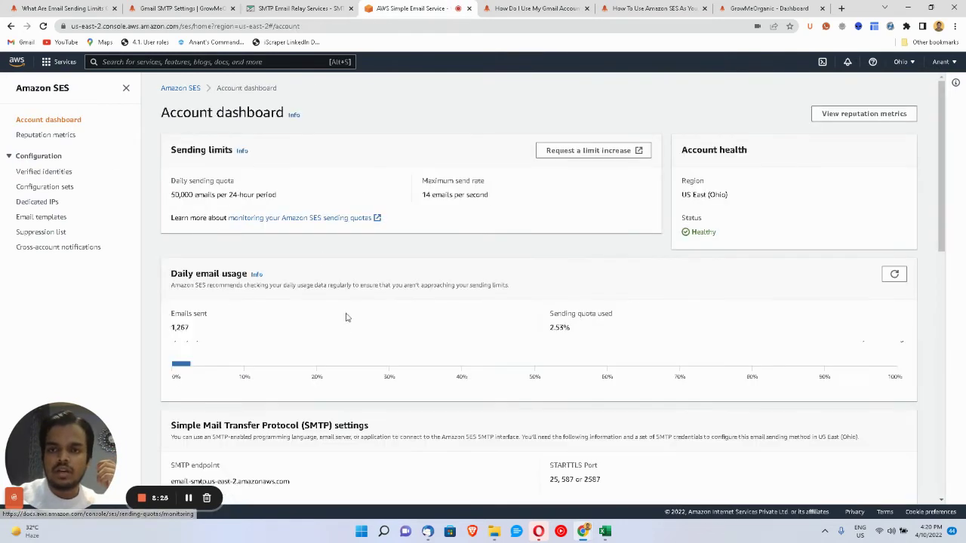
double_click(179, 196)
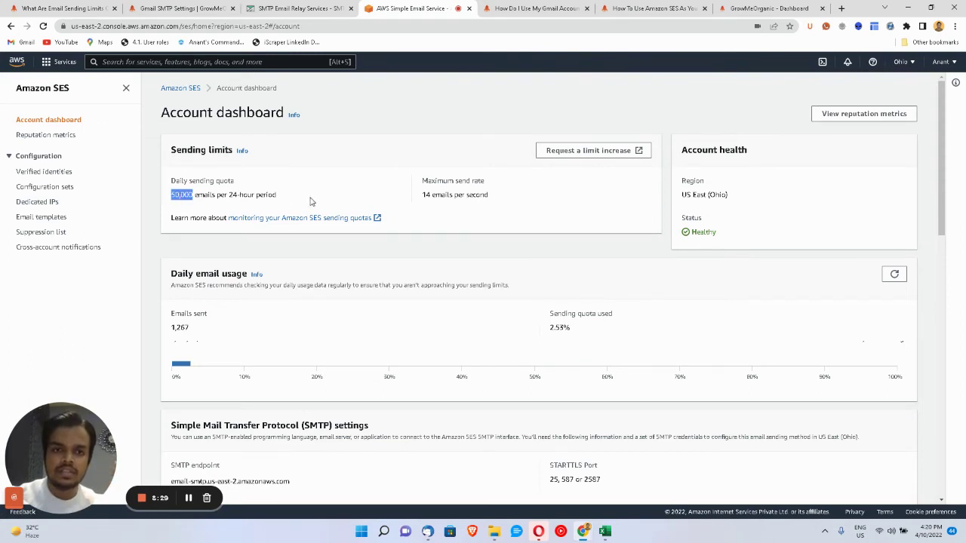
left_click(901, 62)
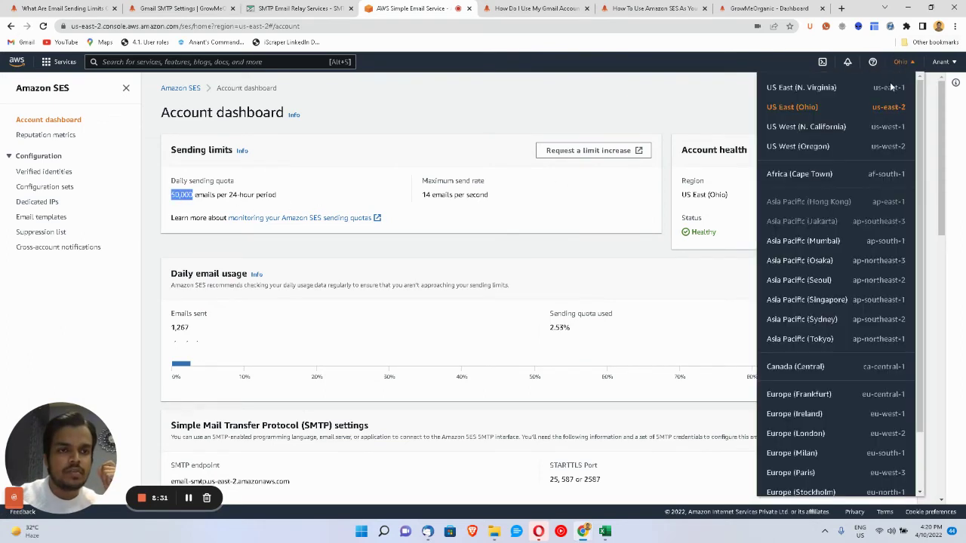
left_click(840, 89)
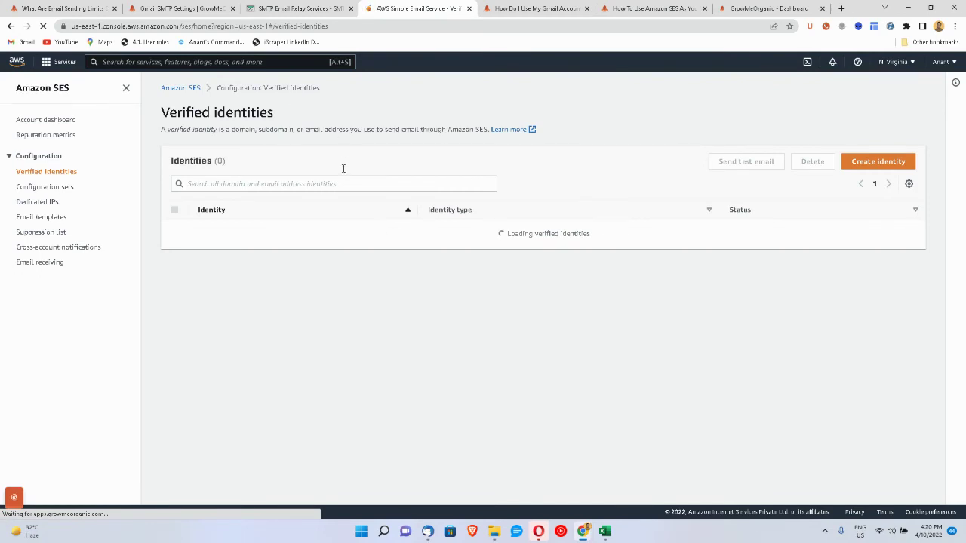
Step: Open the N. Virginia account dashboard and note its sandbox status and 200-per-day quota
left_click(48, 121)
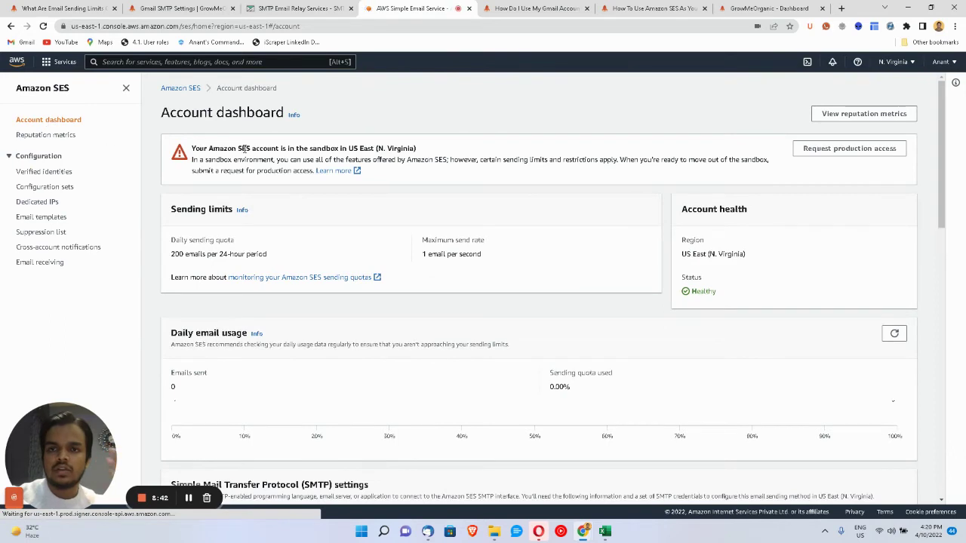
left_click_drag(237, 148, 330, 150)
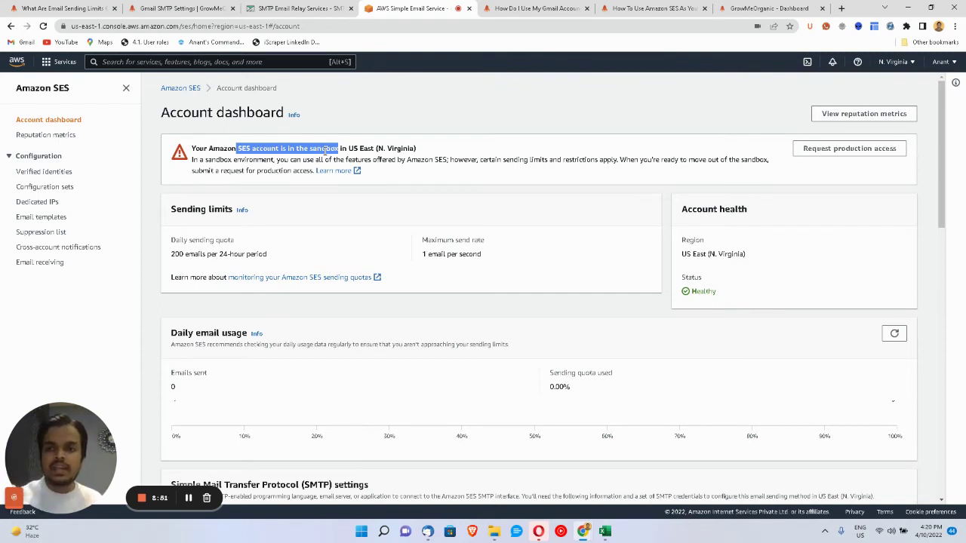
double_click(176, 254)
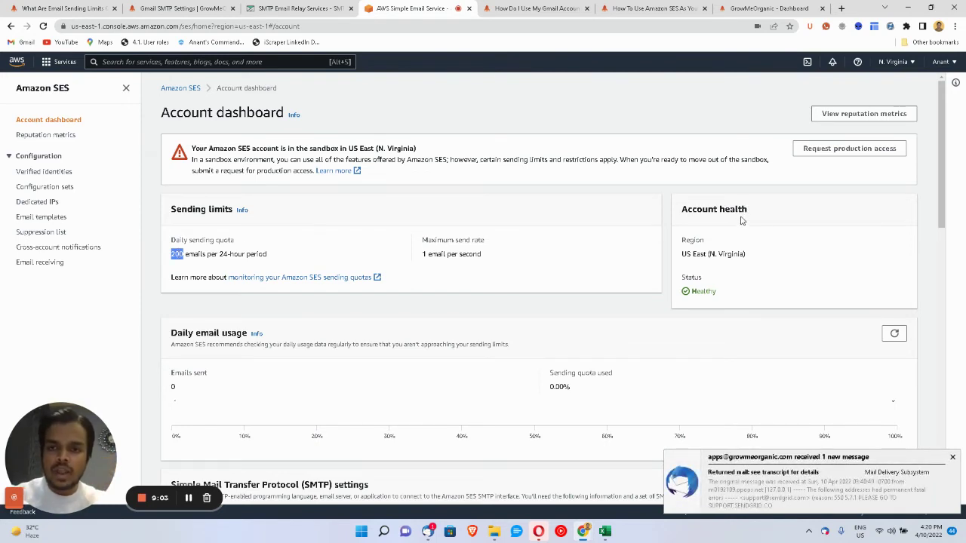
Step: Start a production access request and look over its mail type, website URL and use case fields
left_click(825, 155)
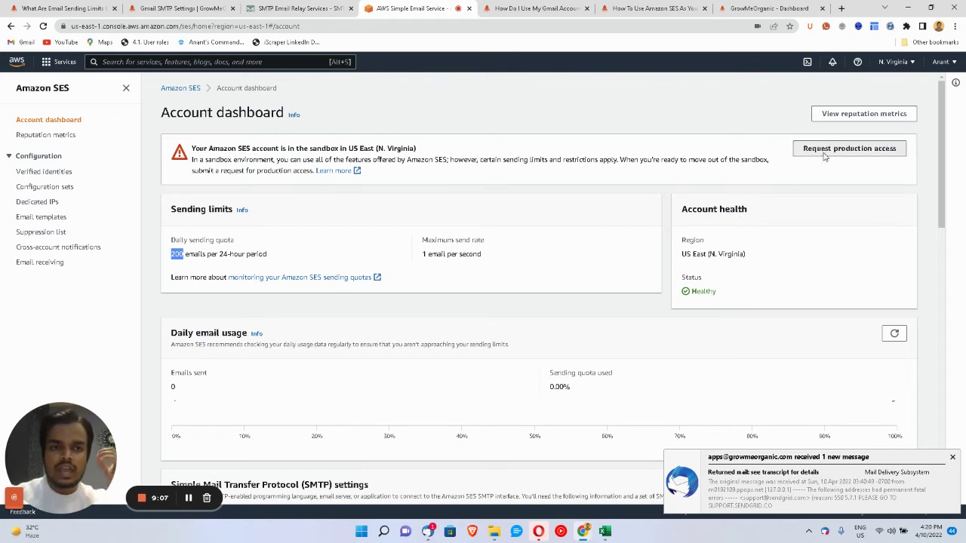
scroll(400, 317, "down", 1)
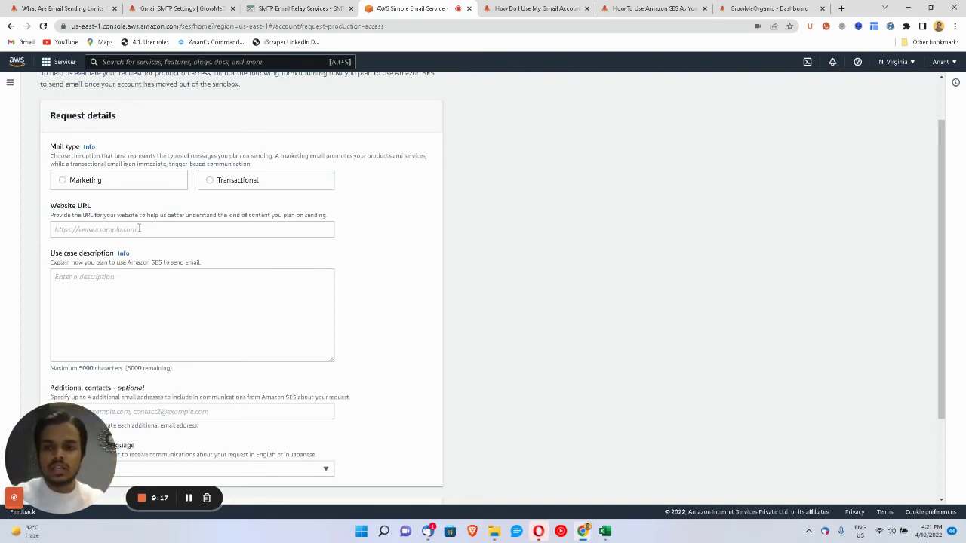
scroll(142, 228, "down", 1)
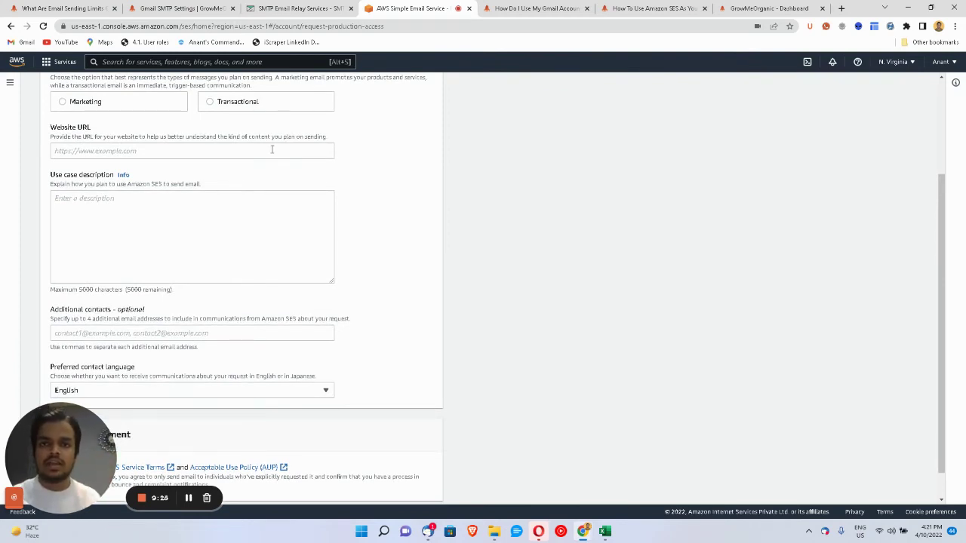
scroll(273, 149, "up", 2)
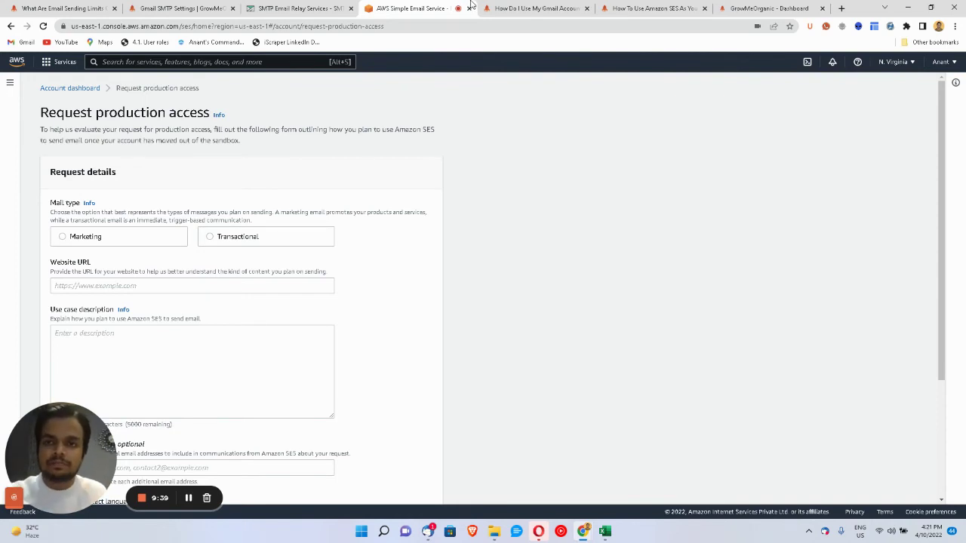
Step: Switch to the SMTP.com site and open its Pricing page
left_click(512, 6)
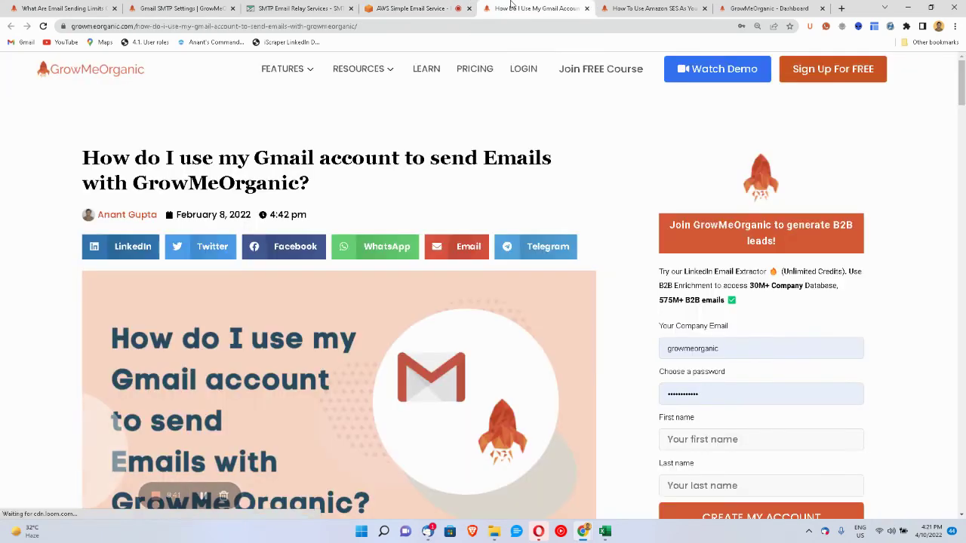
left_click(298, 8)
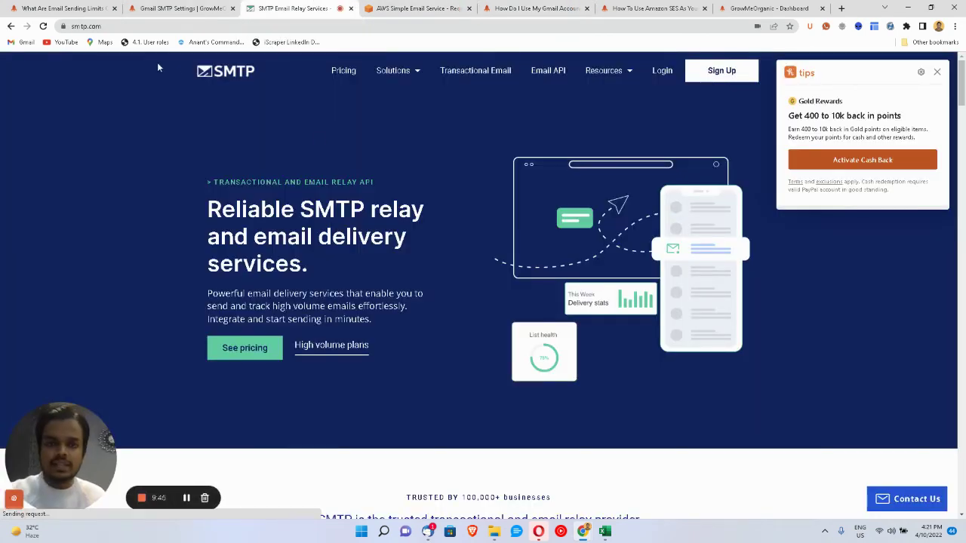
left_click(347, 72)
Step: Scroll down to the Essential, Starter, Growth and Business plan cards and highlight the Growth plan's details
scroll(359, 269, "down", 3)
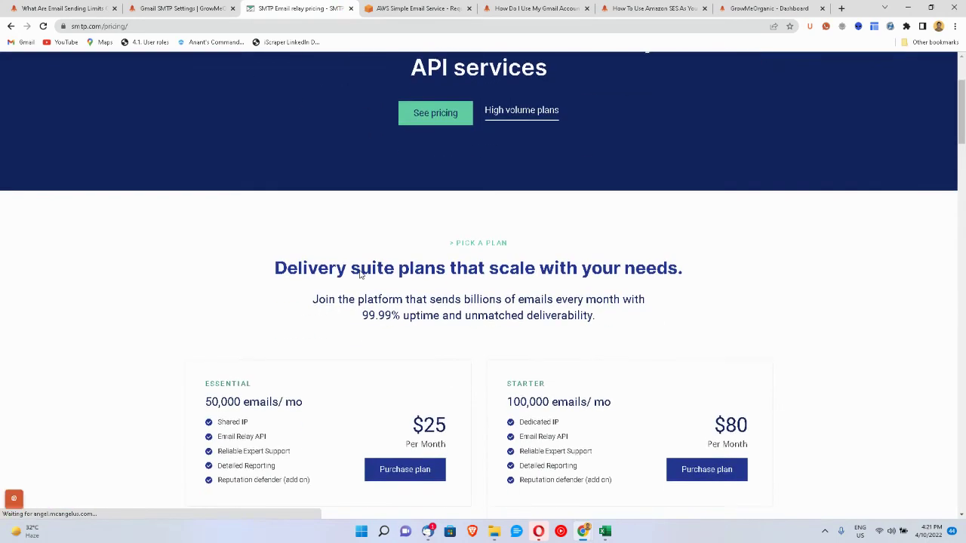
scroll(360, 274, "down", 2)
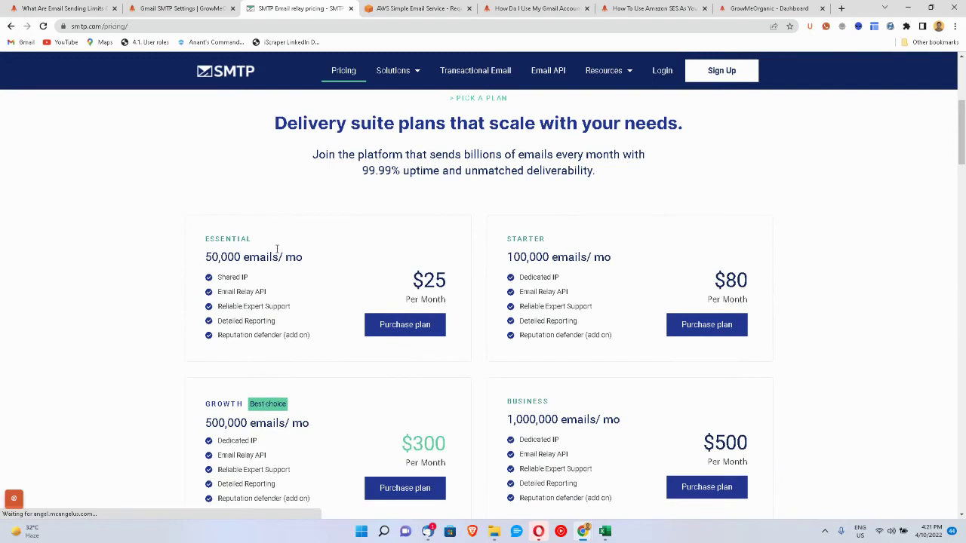
scroll(414, 297, "down", 1)
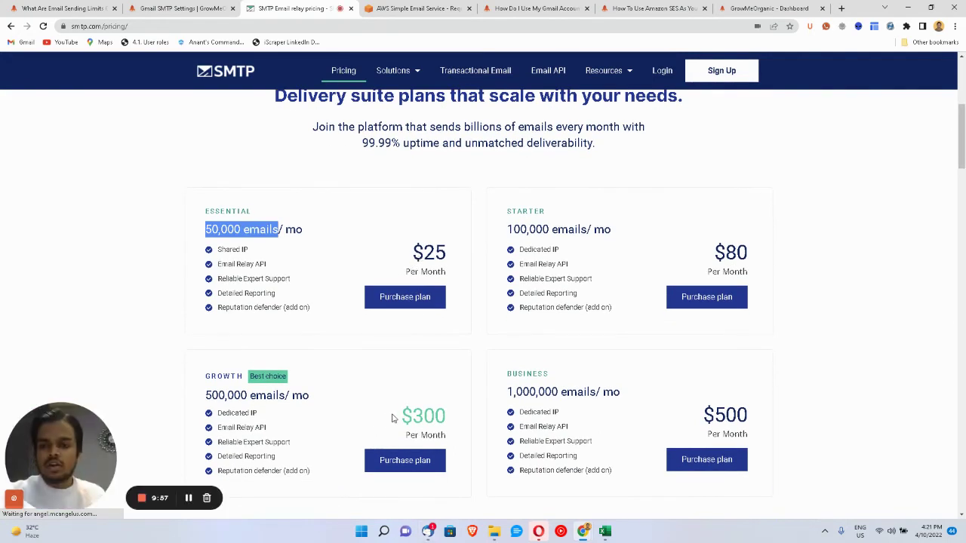
left_click_drag(204, 396, 332, 410)
left_click(165, 323)
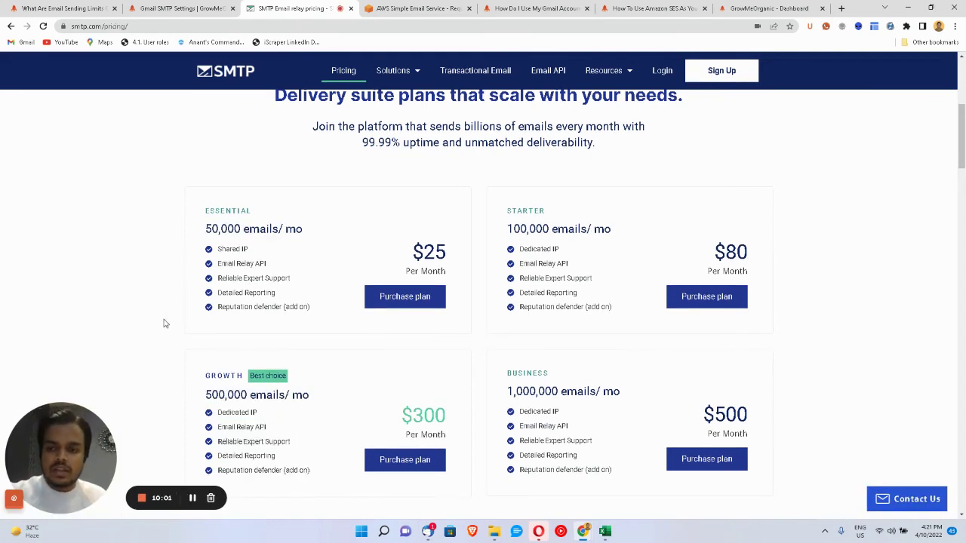
scroll(194, 317, "up", 2)
scroll(195, 318, "up", 2)
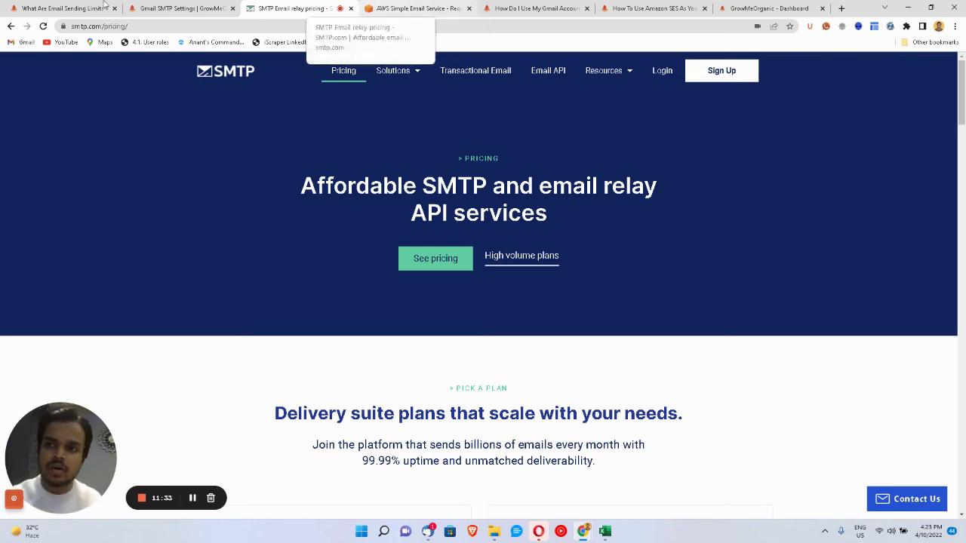
Step: Return to the GrowMeOrganic sending-limits article at the Amazon SES 10,000 emails for $1 section
left_click(3, 5)
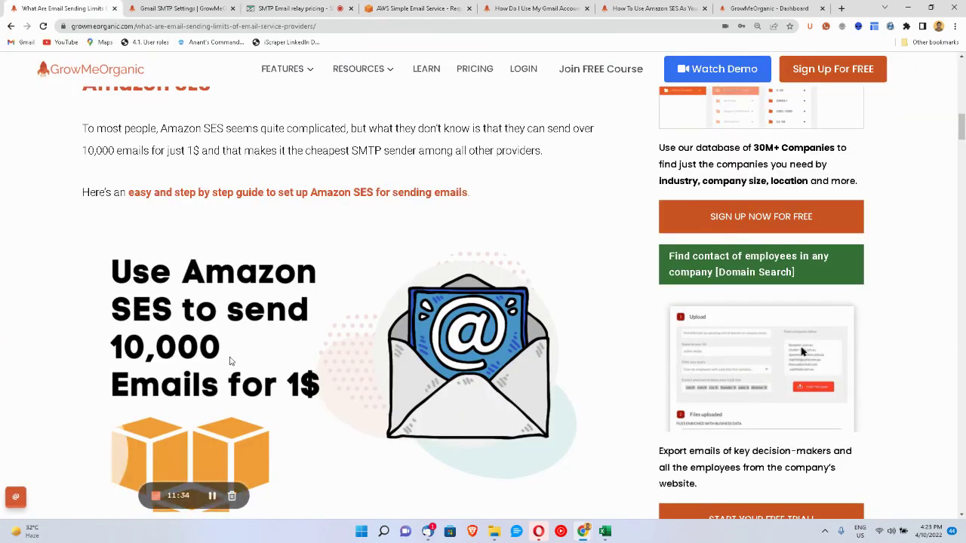